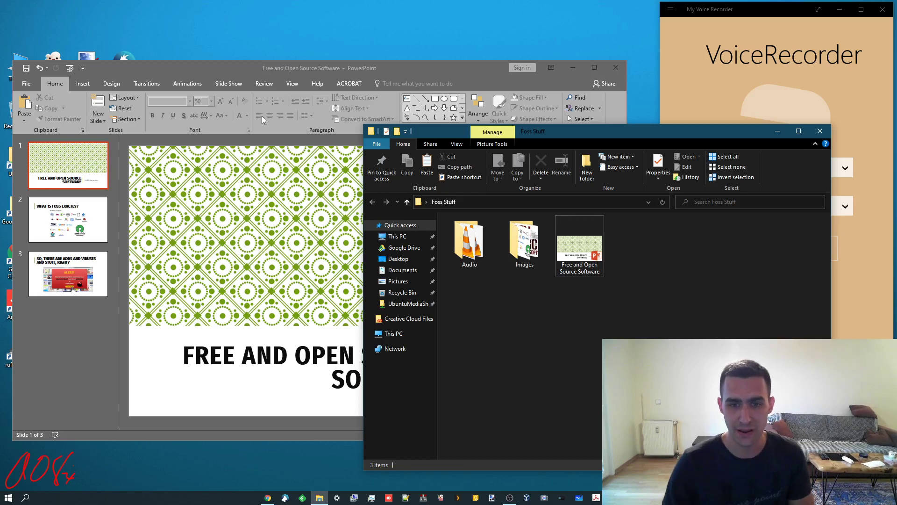
Clear the desktop by closing the file browser and the presentation and minimizing the voice recorder.
left_click(406, 202)
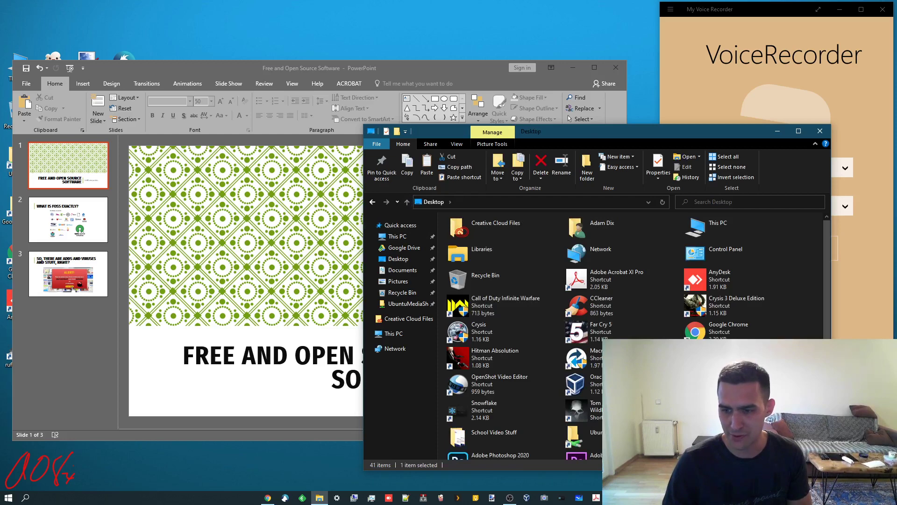
left_click_drag(455, 68, 456, 343)
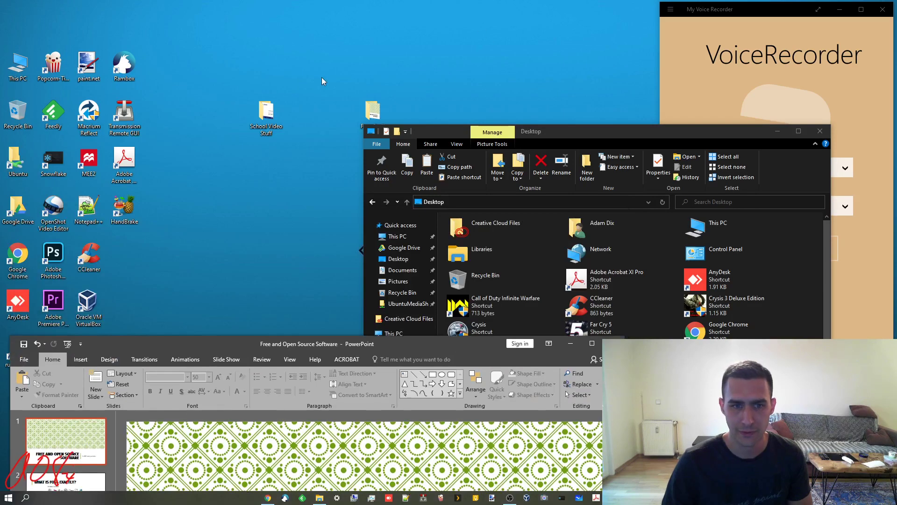
left_click_drag(570, 136, 563, 224)
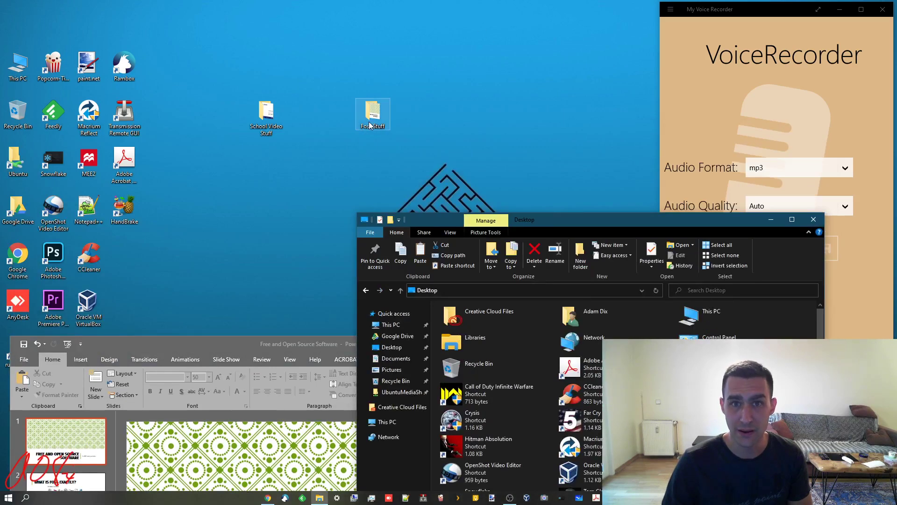
left_click(814, 219)
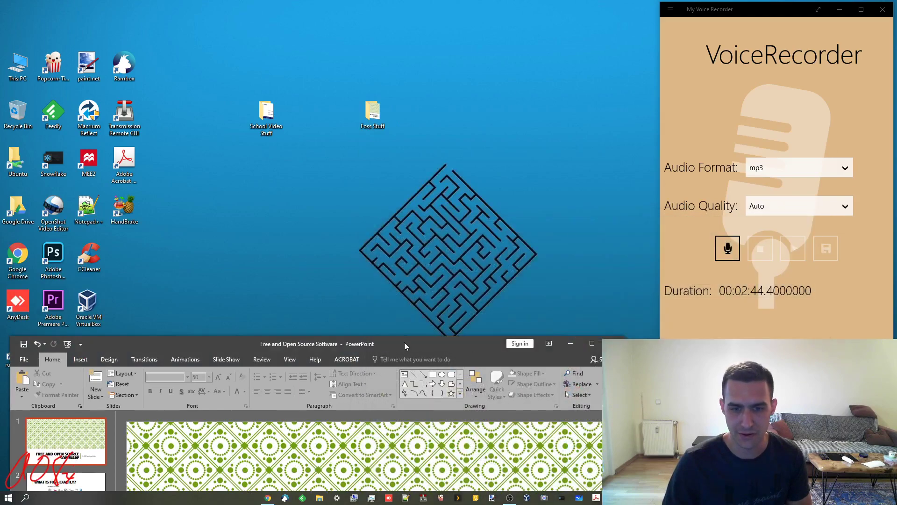
left_click_drag(405, 342, 438, 82)
left_click(604, 83)
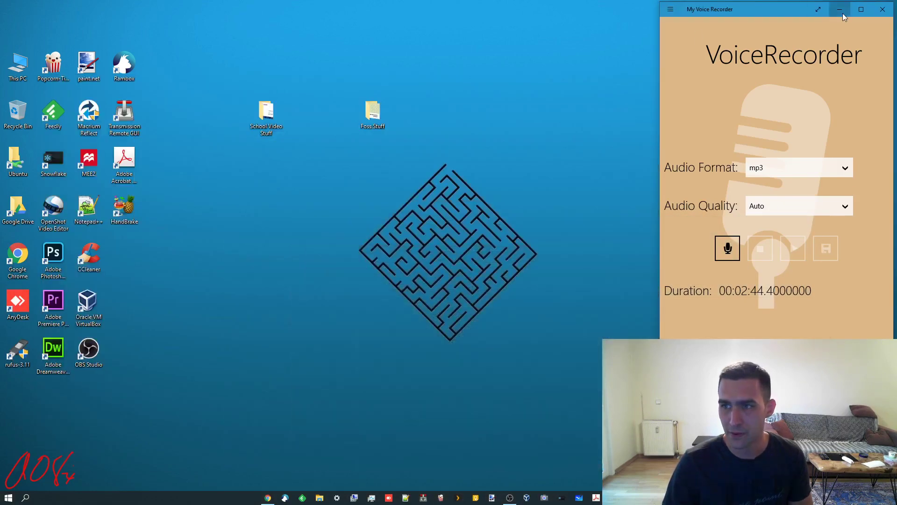
left_click(840, 10)
Open the Foss Stuff folder on the desktop and examine the contents of its Images and Audio subfolders.
double_click(383, 112)
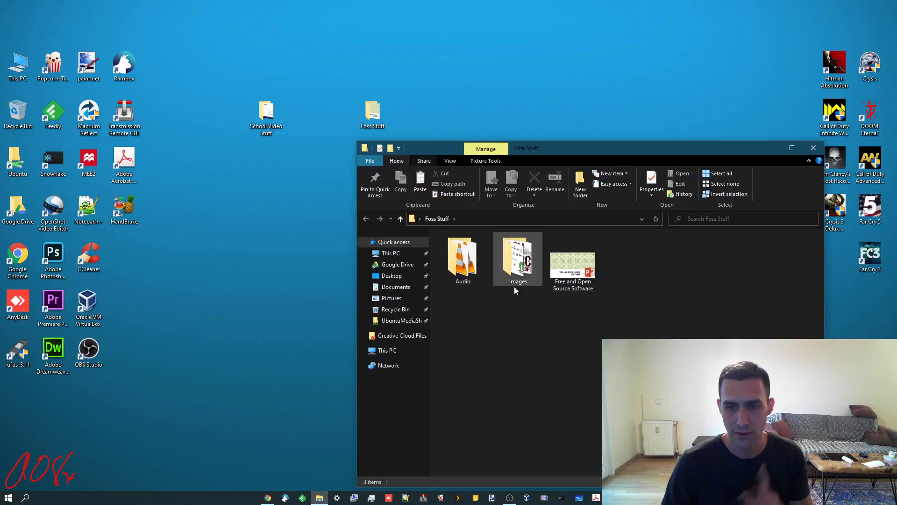
double_click(515, 290)
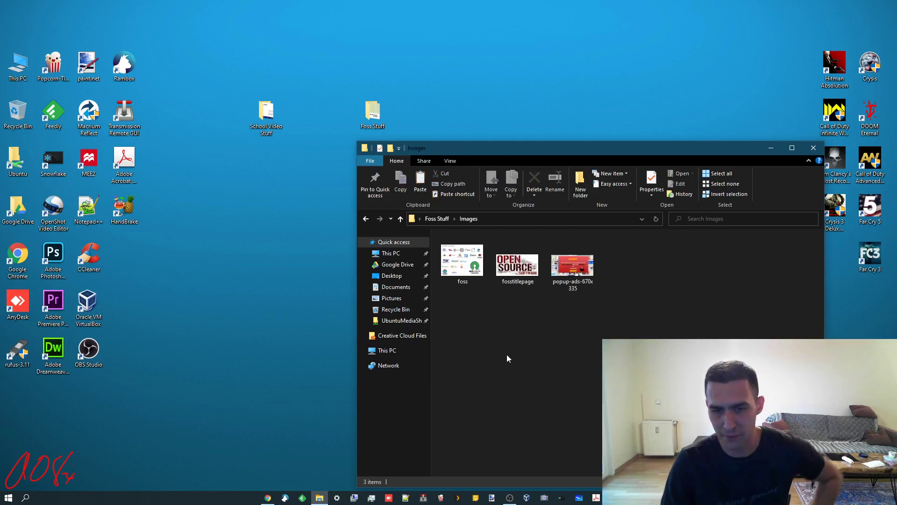
key("alt+Left")
double_click(468, 270)
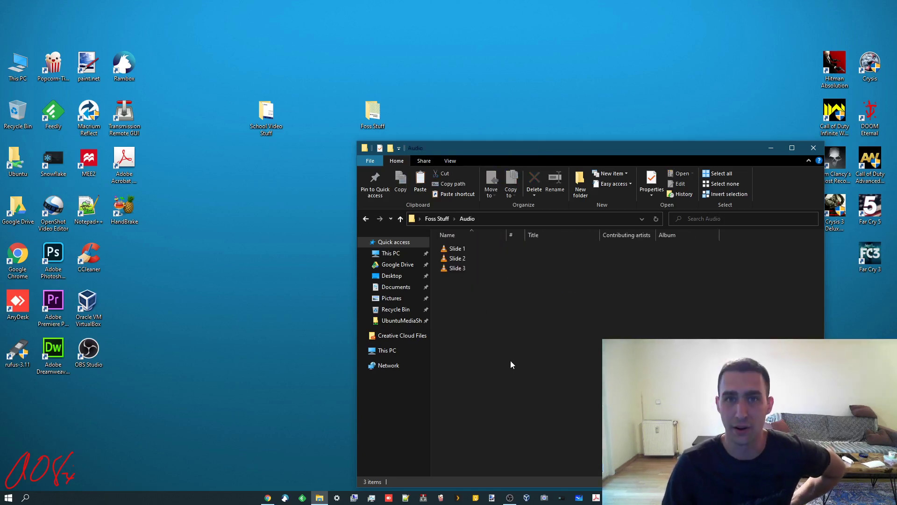
key("alt+Left")
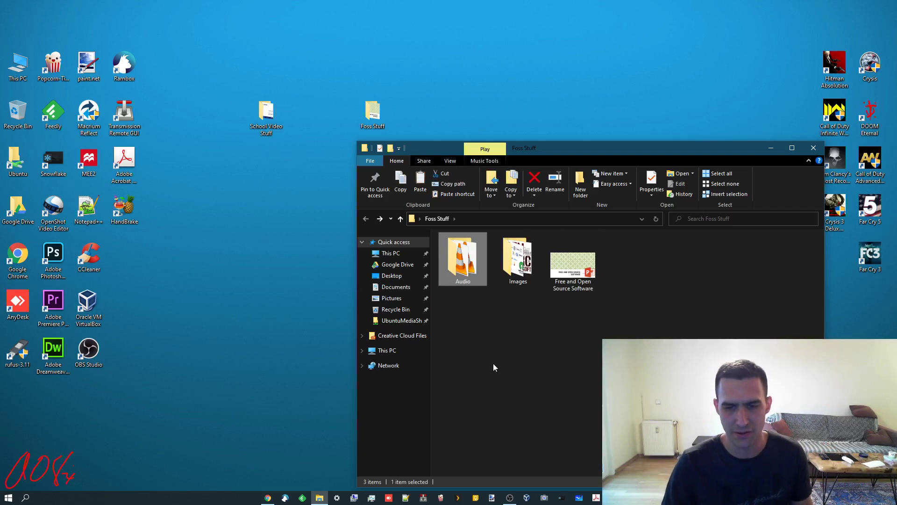
right_click(493, 363)
left_click(590, 377)
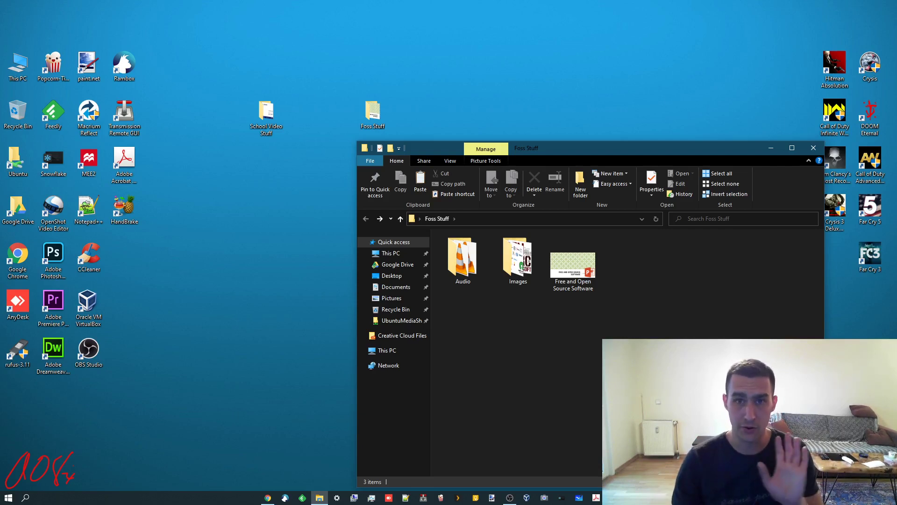
Open the Free and Open Source Software presentation from the folder and view its three slides, returning to the title slide.
left_click(579, 277)
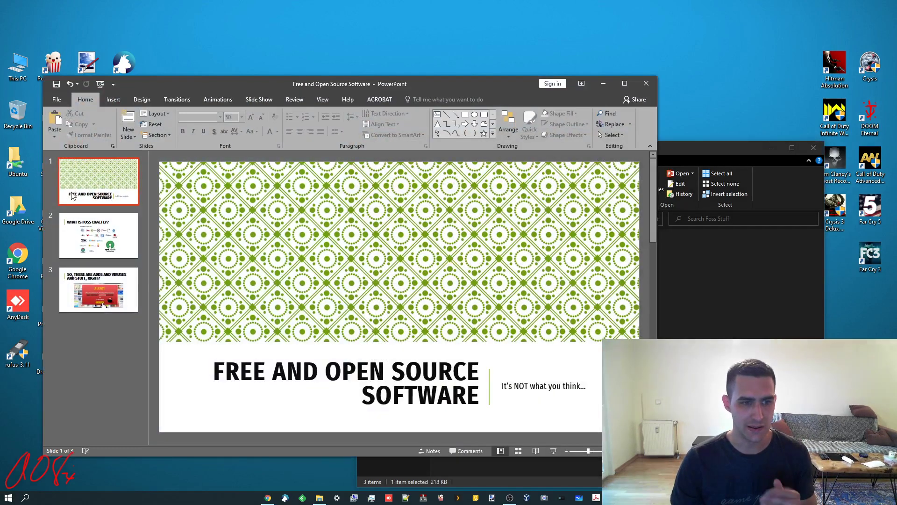
left_click(113, 245)
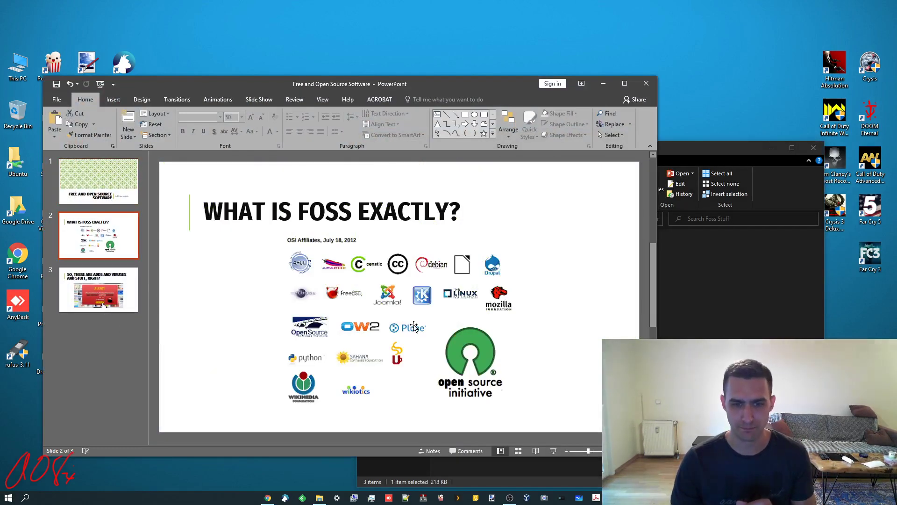
left_click(112, 278)
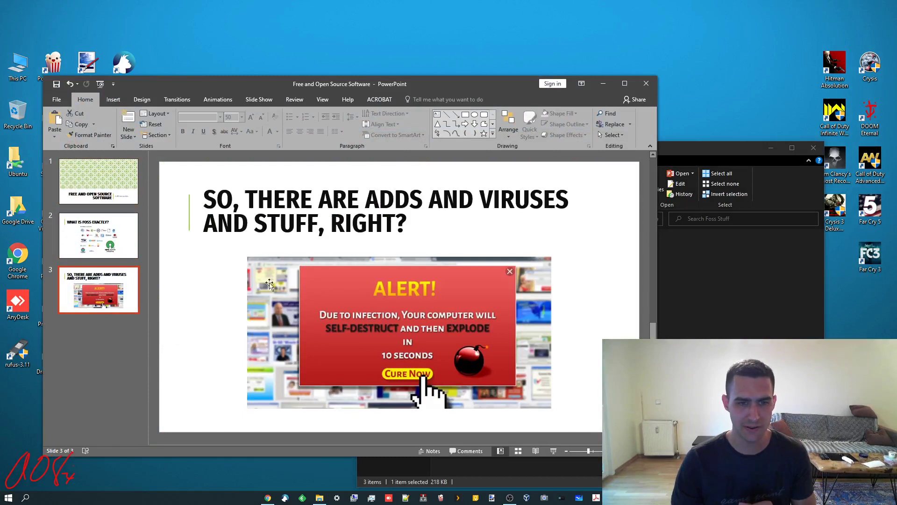
left_click(79, 174)
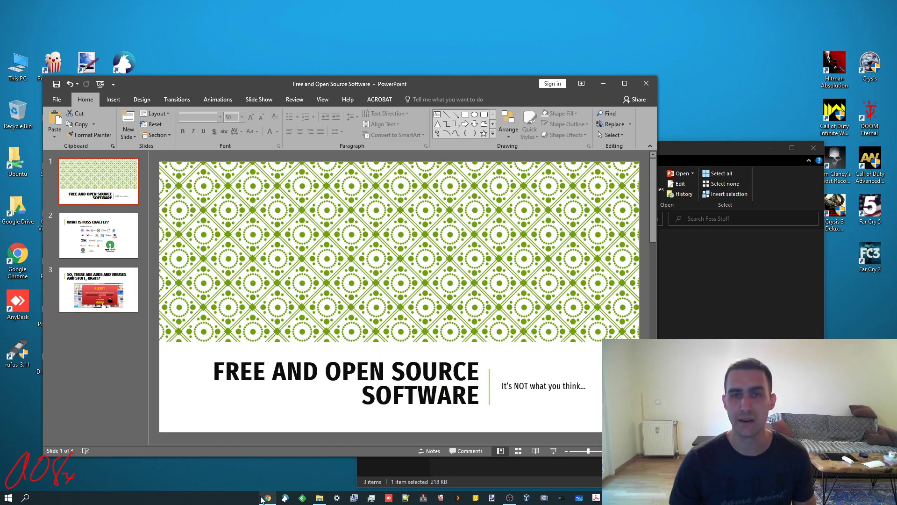
Search the installed apps for "recorder" and open My Voice Recorder.
mouse_move(262, 500)
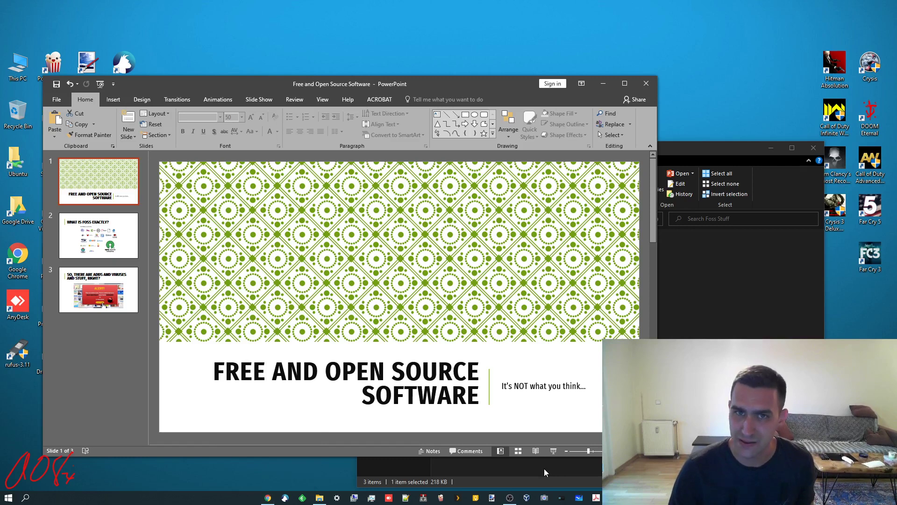
left_click(9, 497)
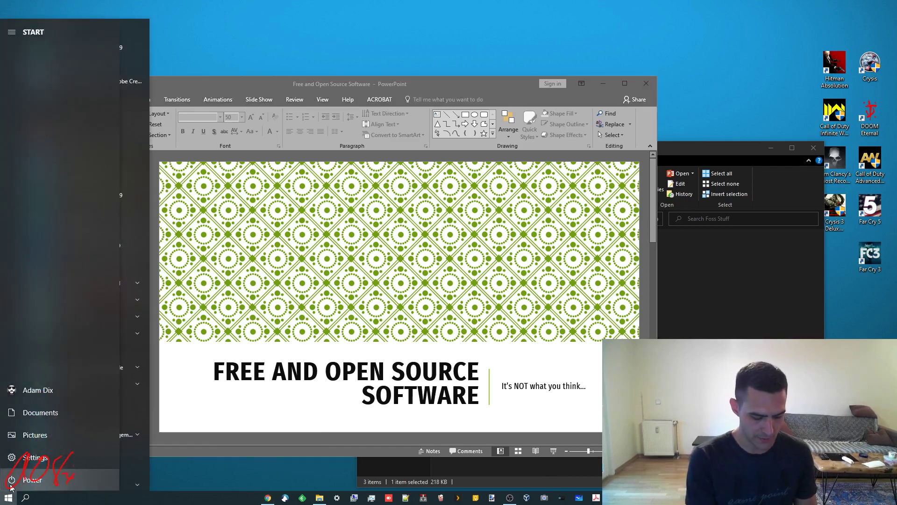
type("recor")
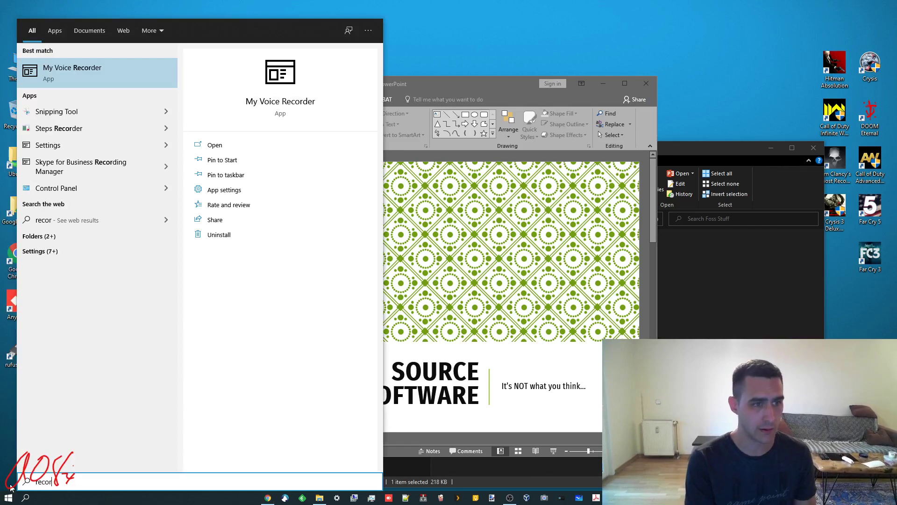
type("der")
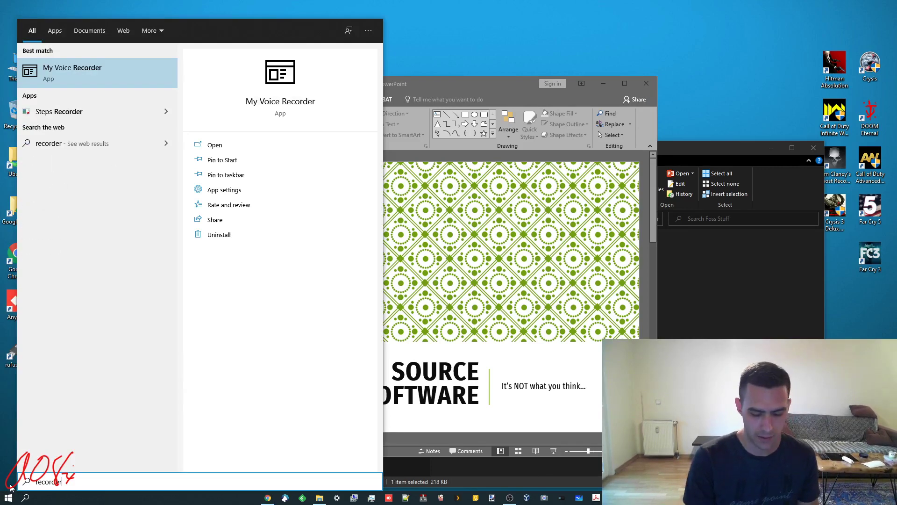
key("Return")
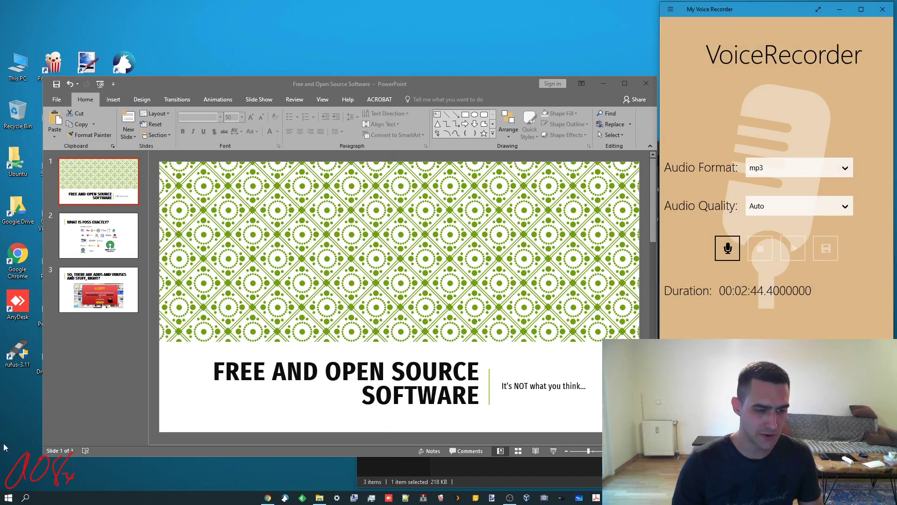
left_click(11, 498)
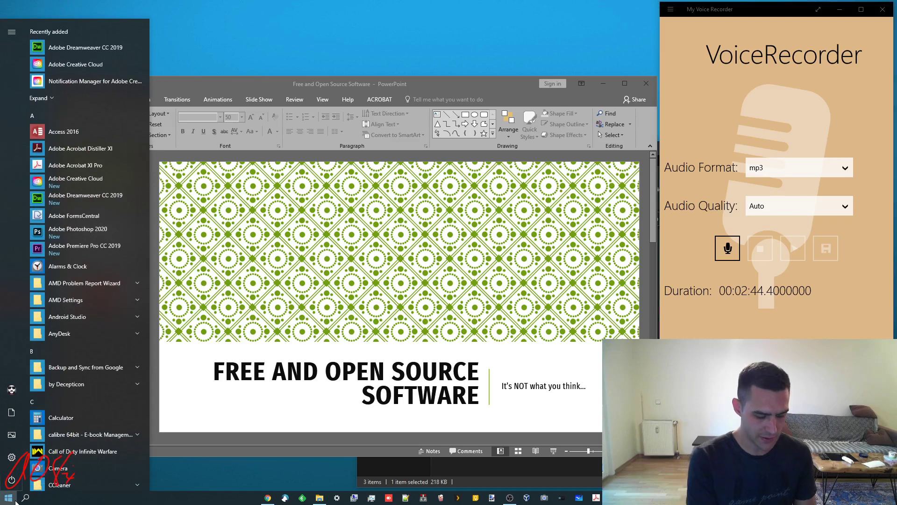
type("store")
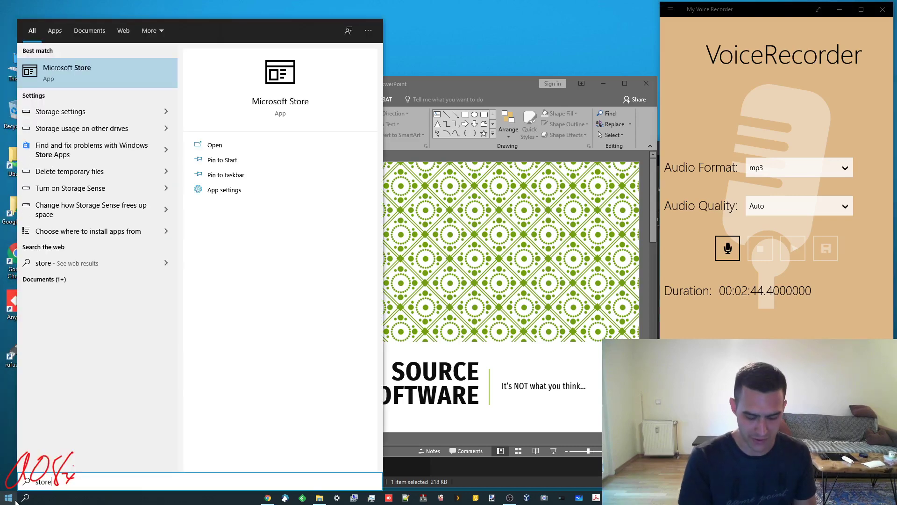
key("Return")
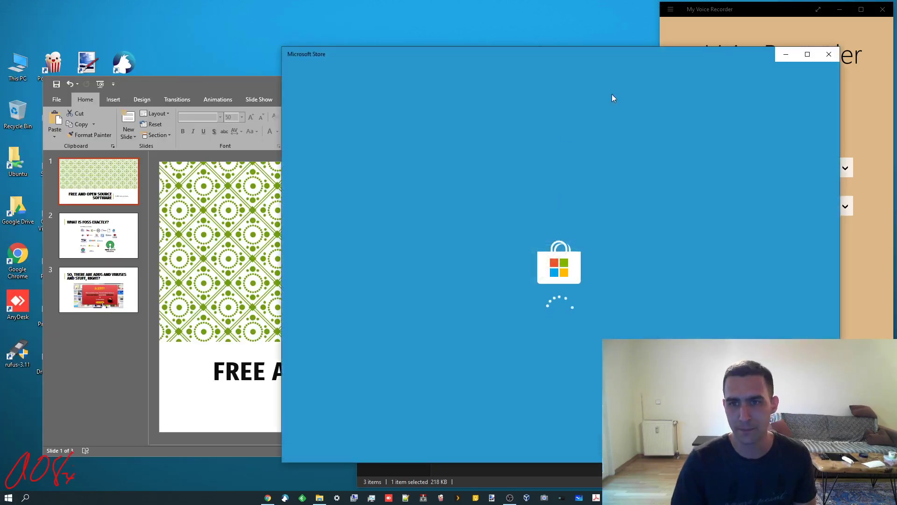
left_click_drag(636, 56, 425, 21)
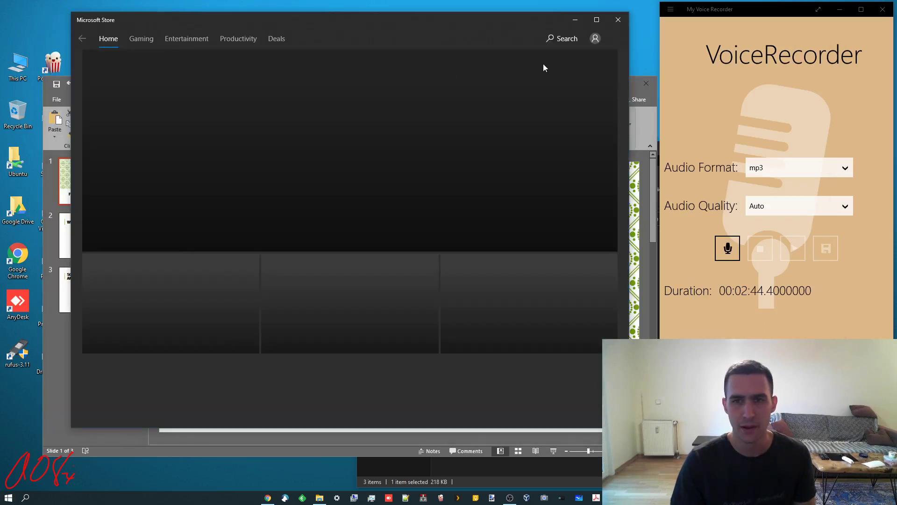
left_click(562, 38)
key("Return")
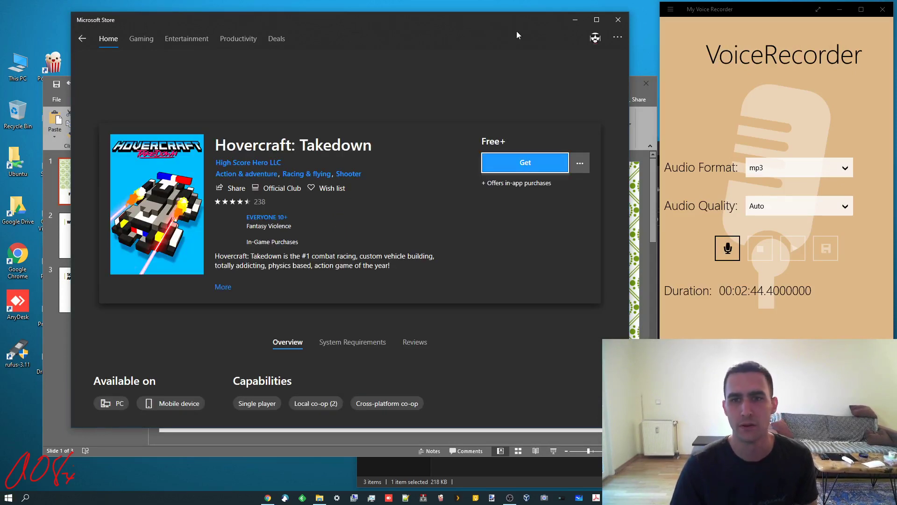
left_click(82, 38)
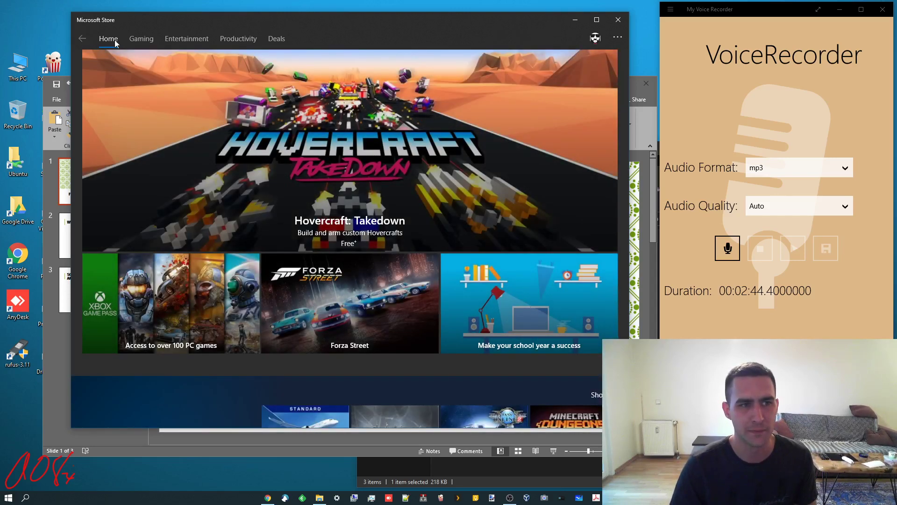
left_click(96, 41)
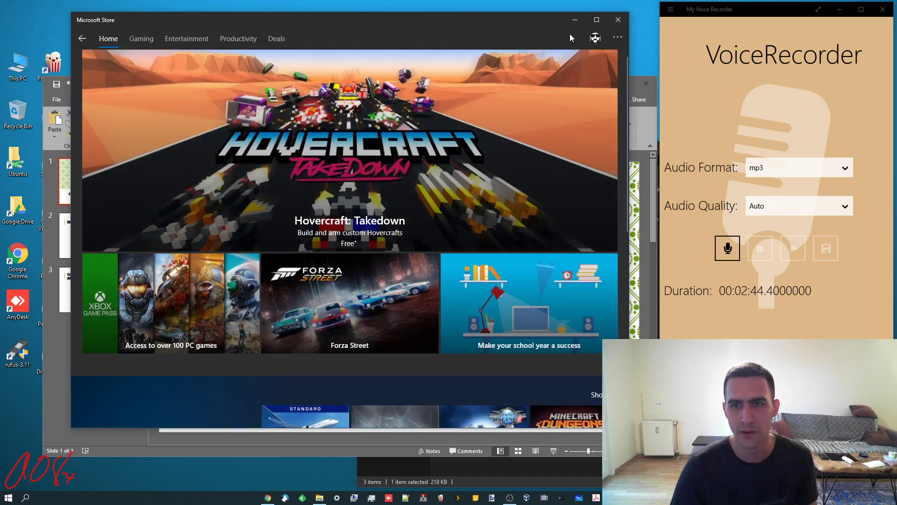
left_click(620, 37)
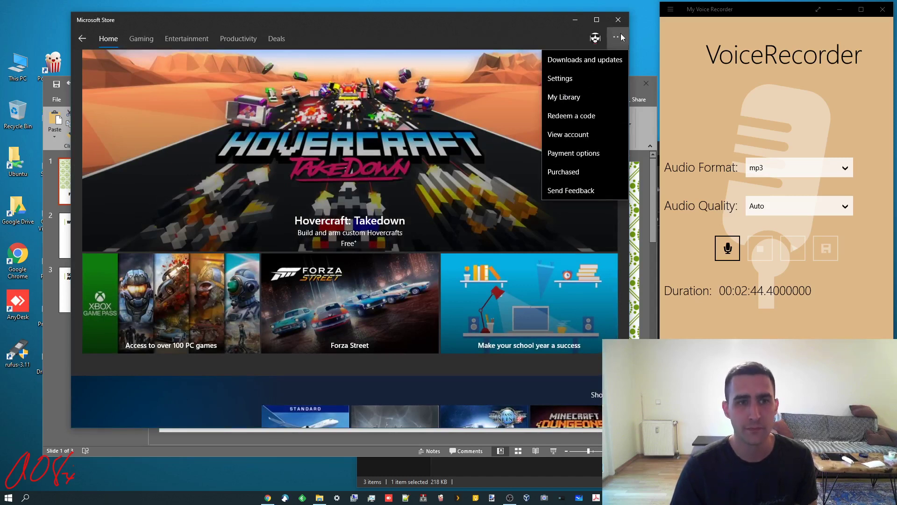
left_click(618, 20)
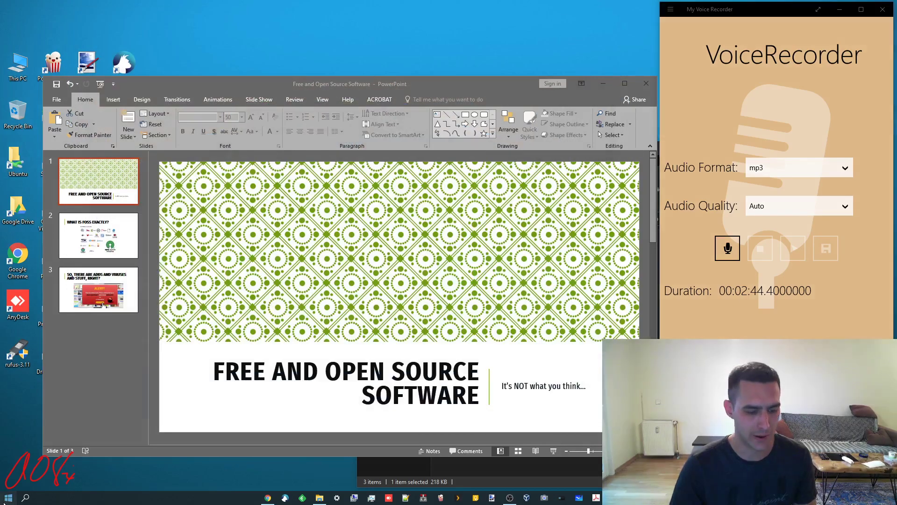
Open Microsoft Store, search for "my voice re" and open the product page of My Voice Recorder.
left_click(6, 499)
type("s")
key("Return")
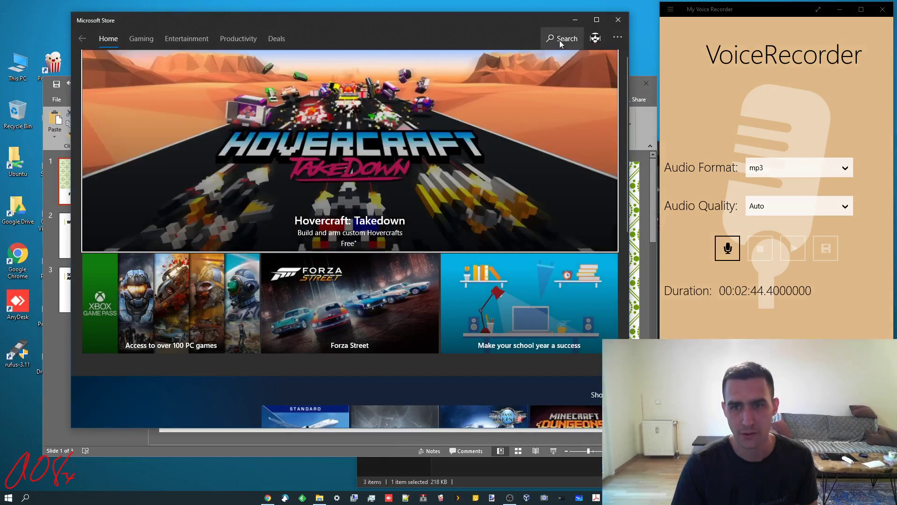
left_click(560, 40)
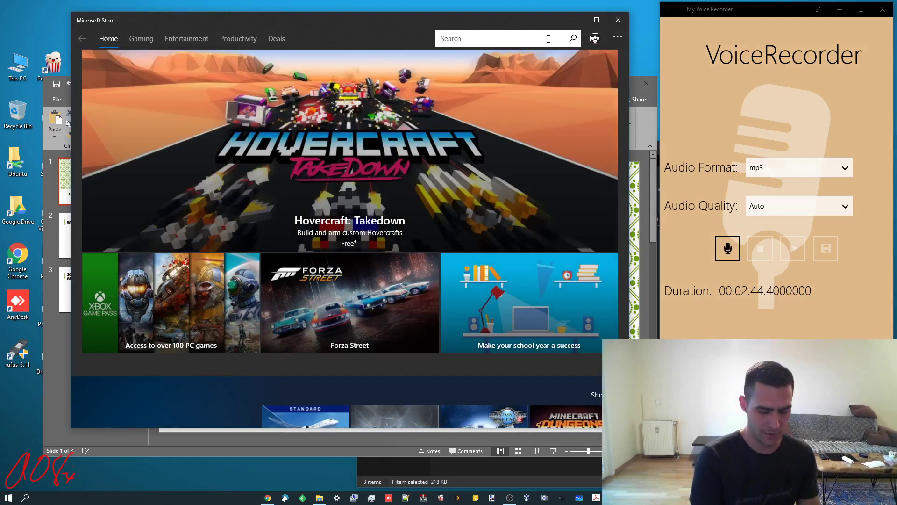
type("my voice ")
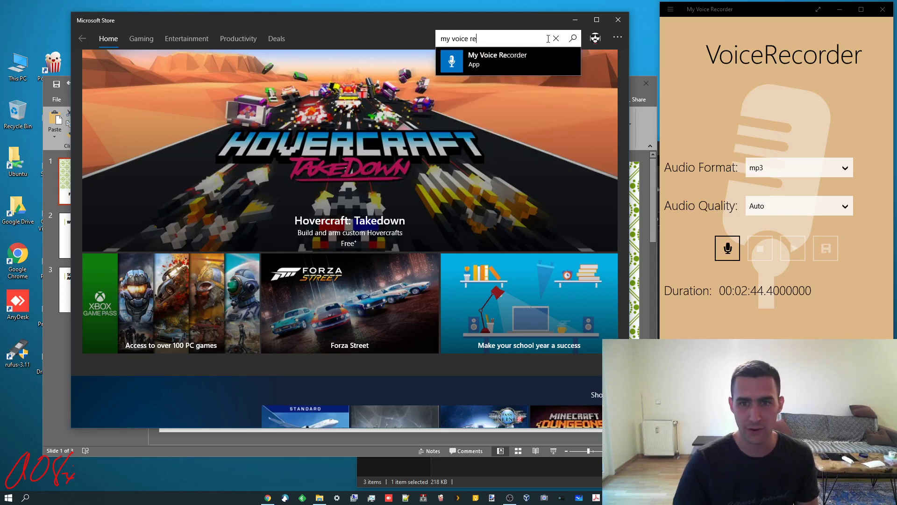
type("re")
left_click(465, 70)
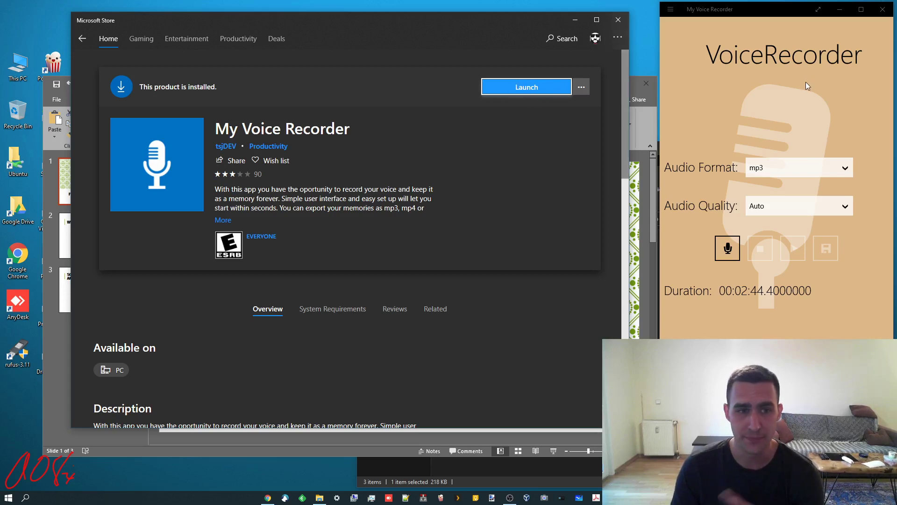
Find My Voice Recorder in the alphabetical list of installed apps and return to its store page.
left_click(9, 497)
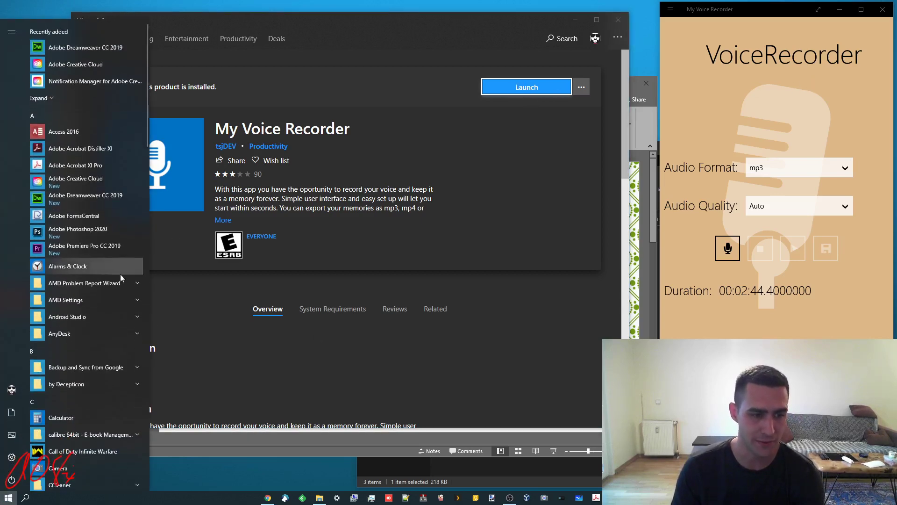
scroll(120, 274, "down", 10)
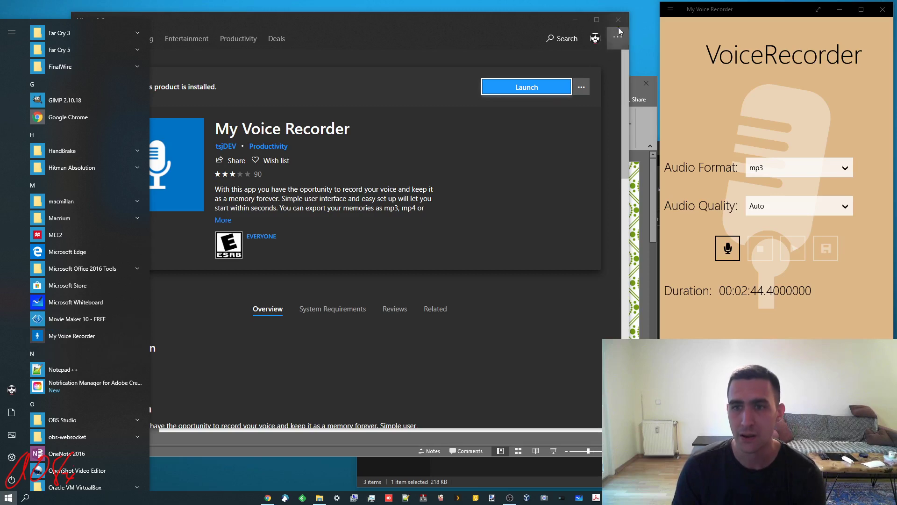
left_click(513, 32)
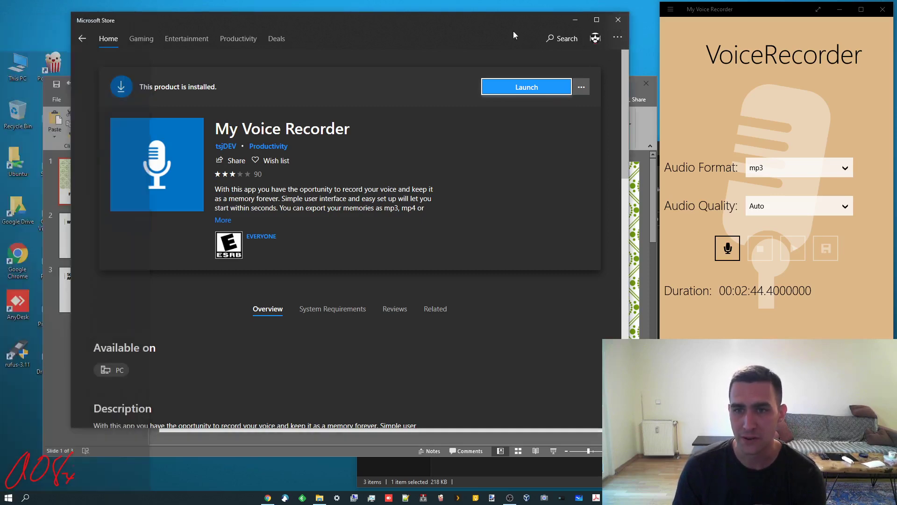
Close Microsoft Store, keep mp3 as the recorder's audio format and check the audio quality choices, leaving Auto.
left_click(611, 29)
left_click(848, 167)
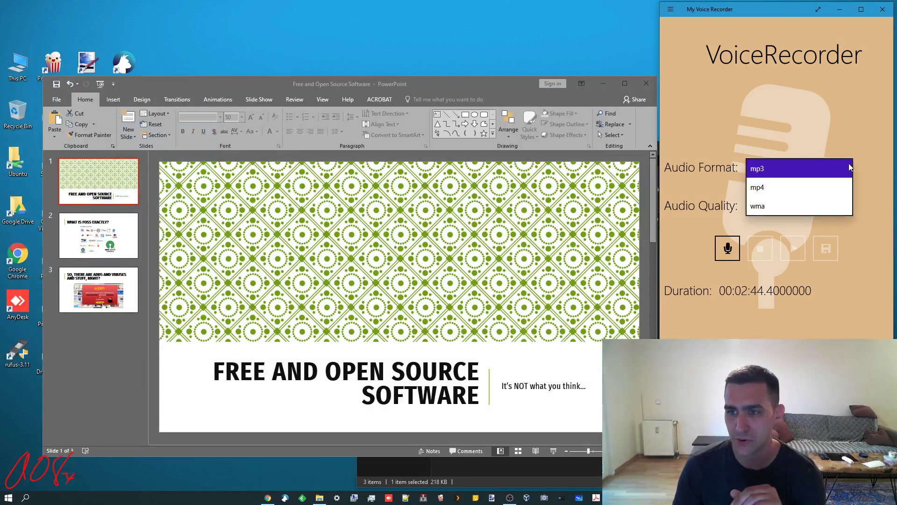
left_click(773, 168)
left_click(814, 212)
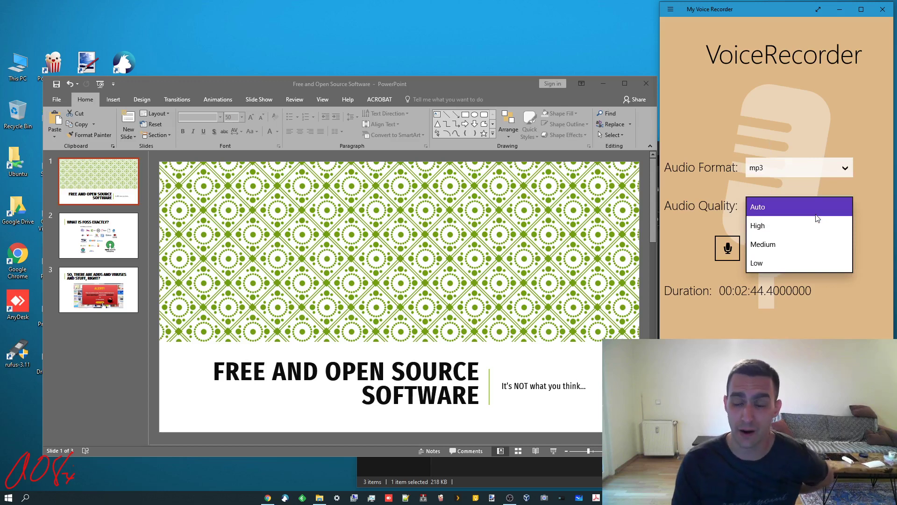
left_click(751, 116)
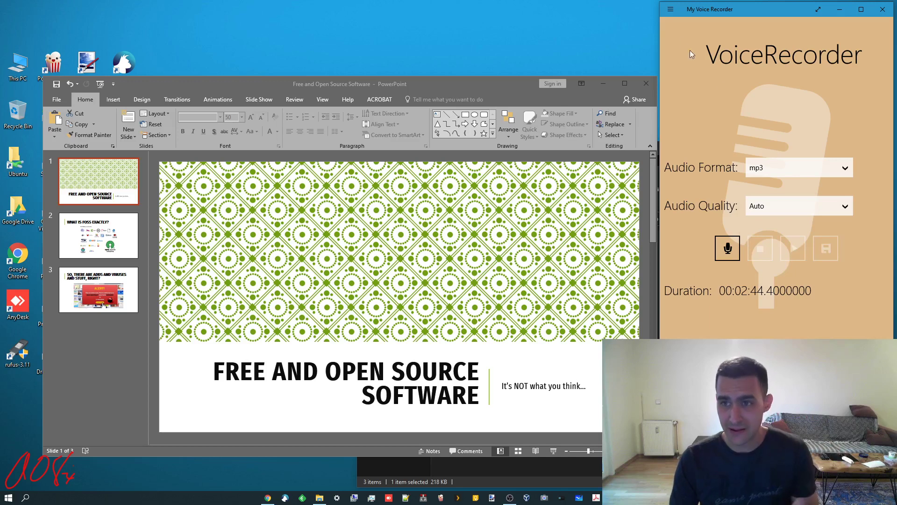
Look at the voice recorder's settings and return to its recording screen.
left_click(671, 9)
left_click(680, 34)
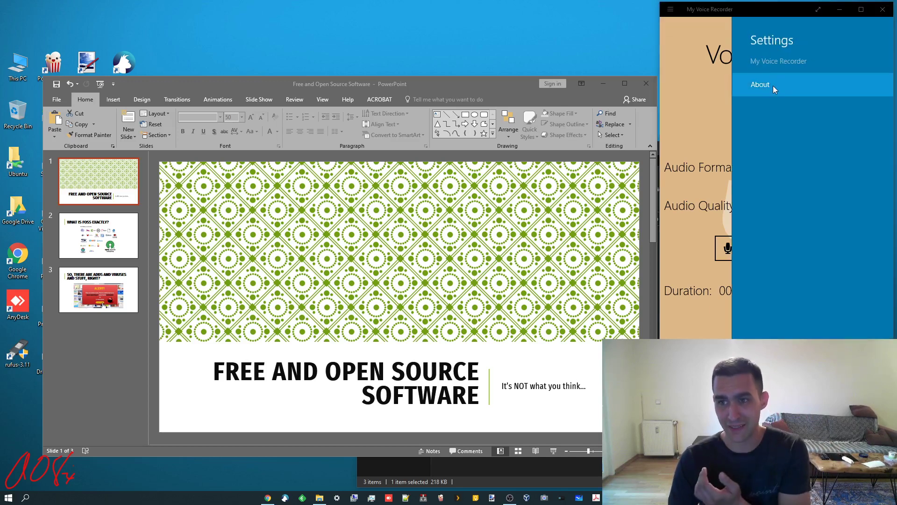
left_click(675, 112)
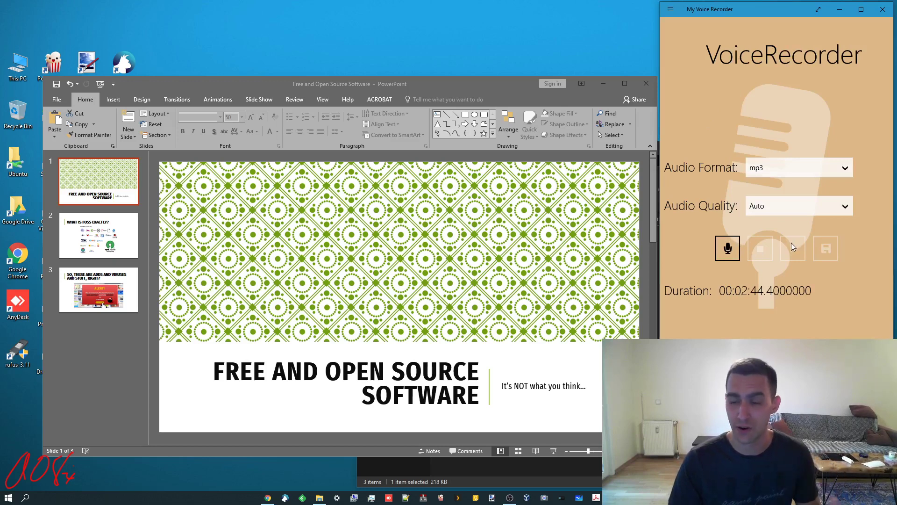
Try to record a short test clip in the voice recorder.
left_click(734, 253)
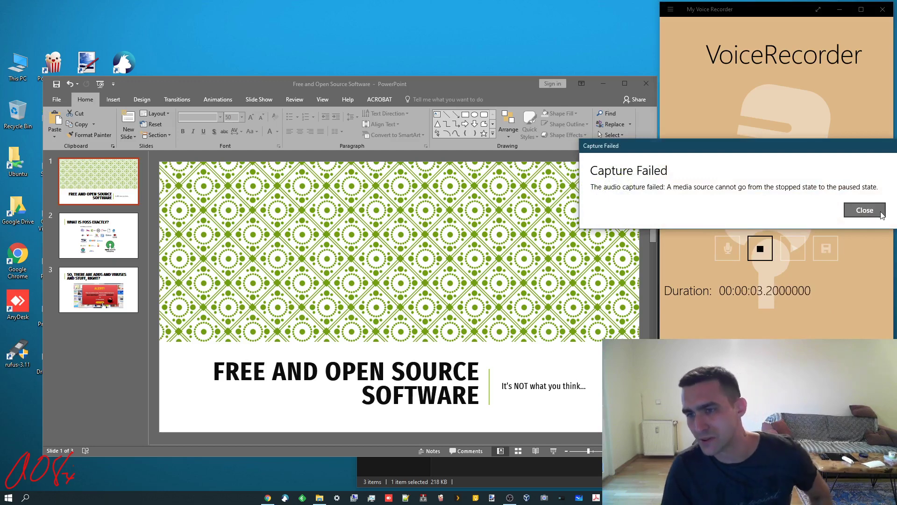
left_click(881, 214)
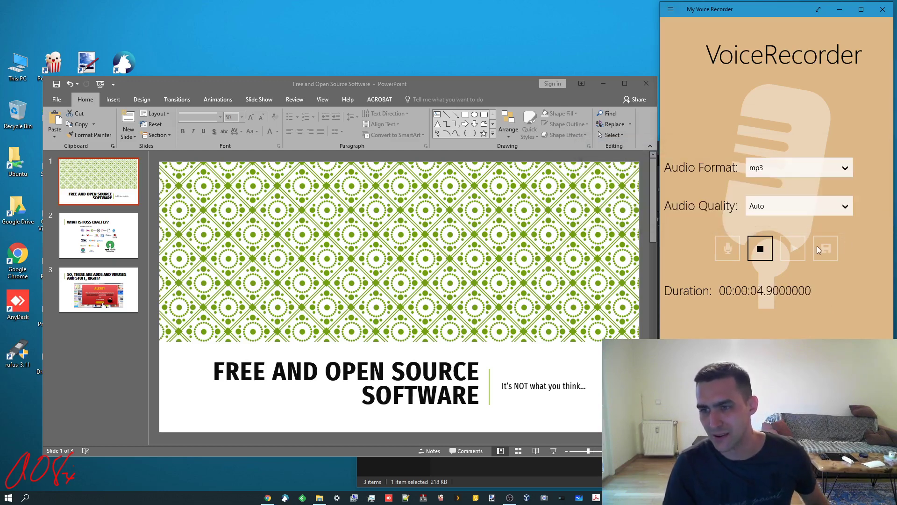
left_click(760, 248)
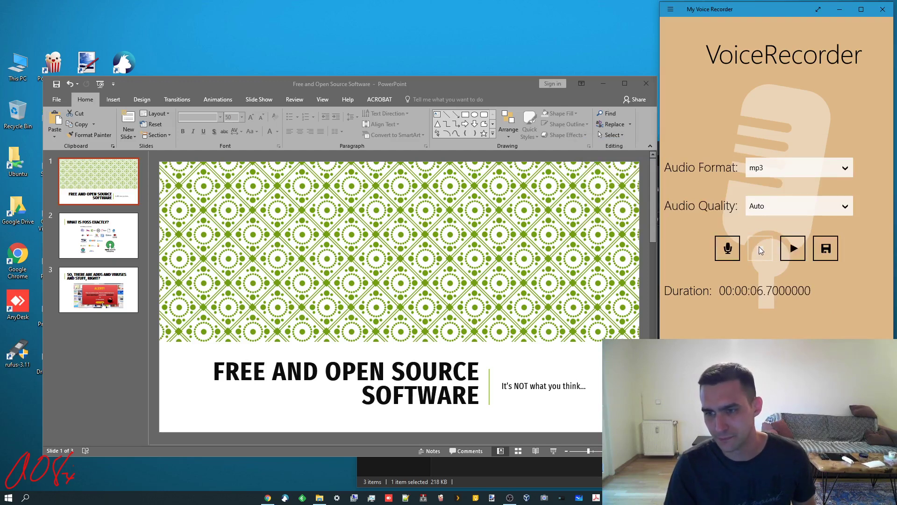
Close My Voice Recorder and relaunch it by searching the installed apps for "my voice".
left_click(882, 9)
left_click(8, 497)
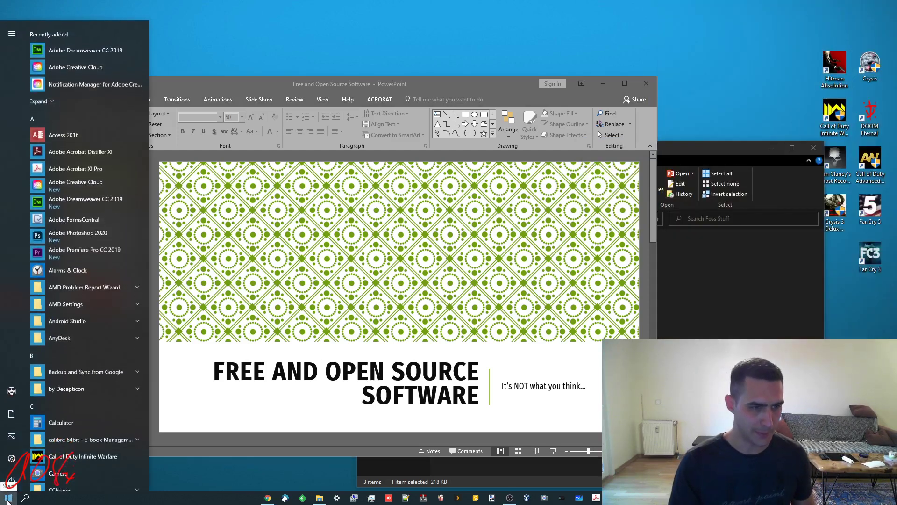
type("my")
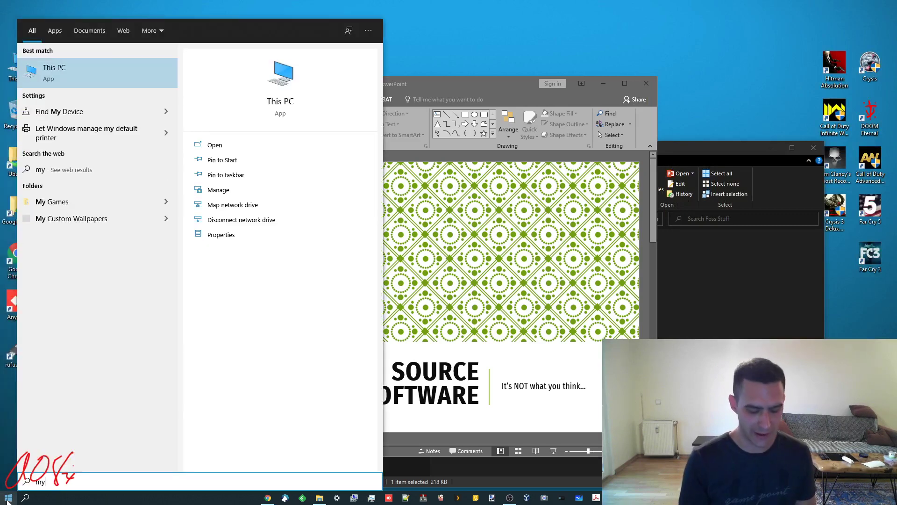
type(" voice")
key("Return")
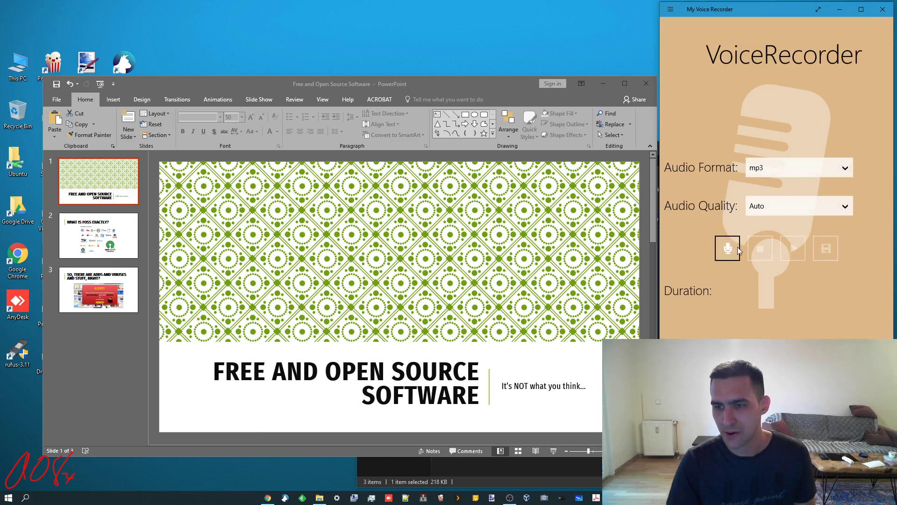
Record a test clip of about 8 seconds and save it as Slide X in the Audio folder of Foss Stuff on the desktop.
left_click(736, 251)
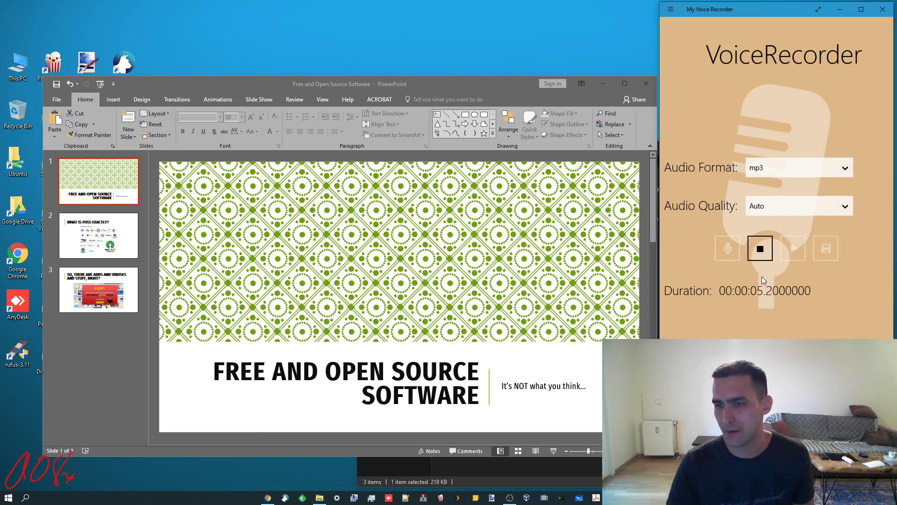
left_click(762, 252)
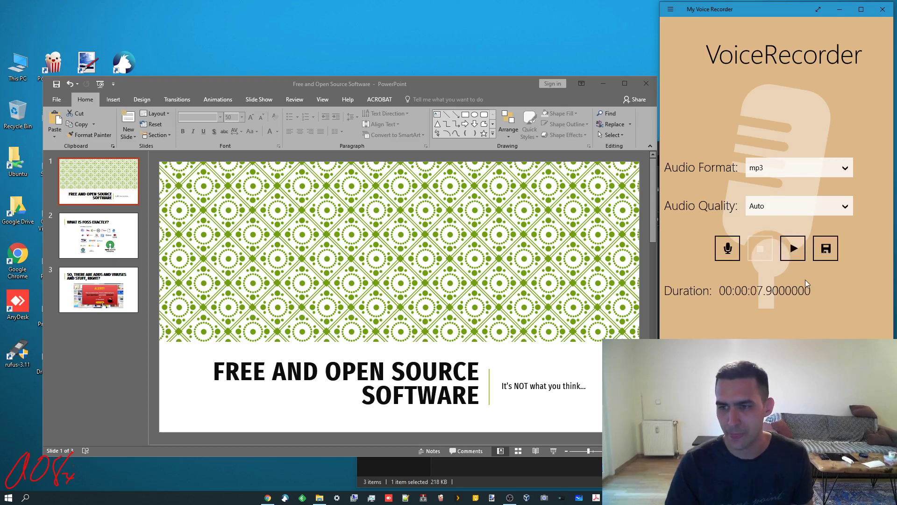
left_click(826, 255)
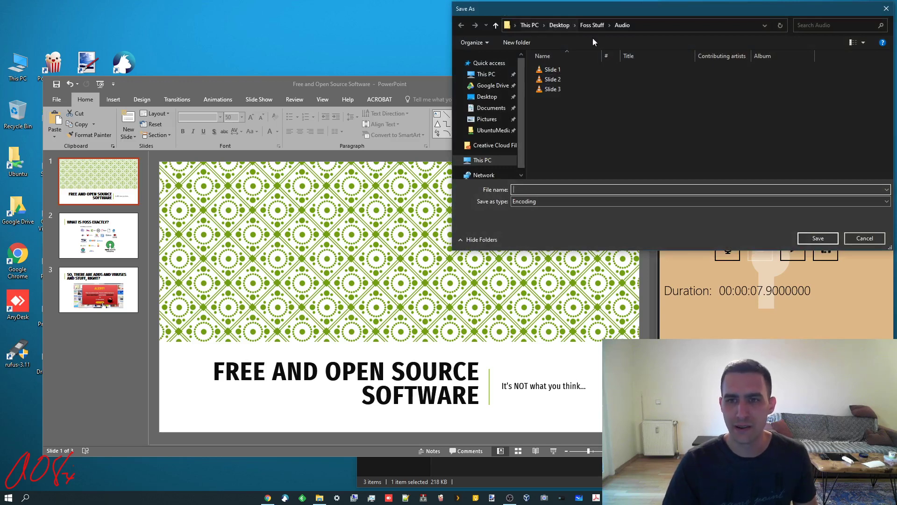
left_click(495, 97)
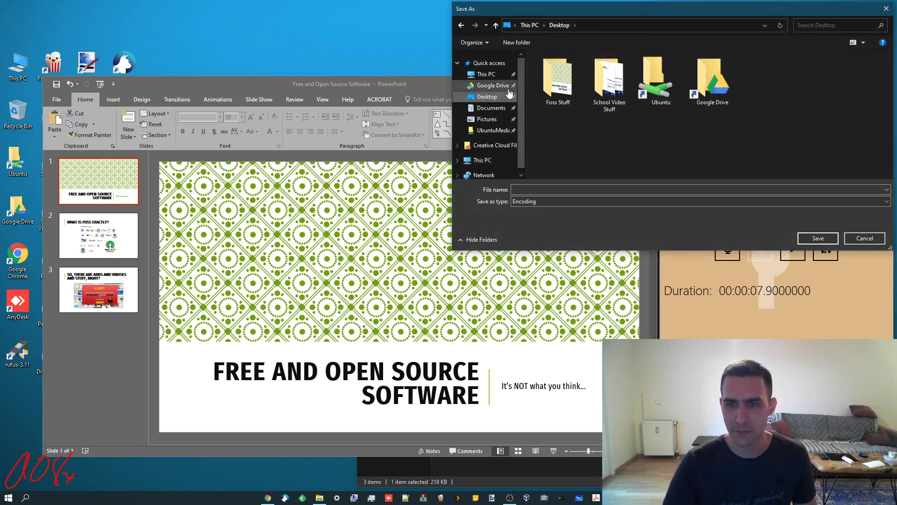
double_click(551, 77)
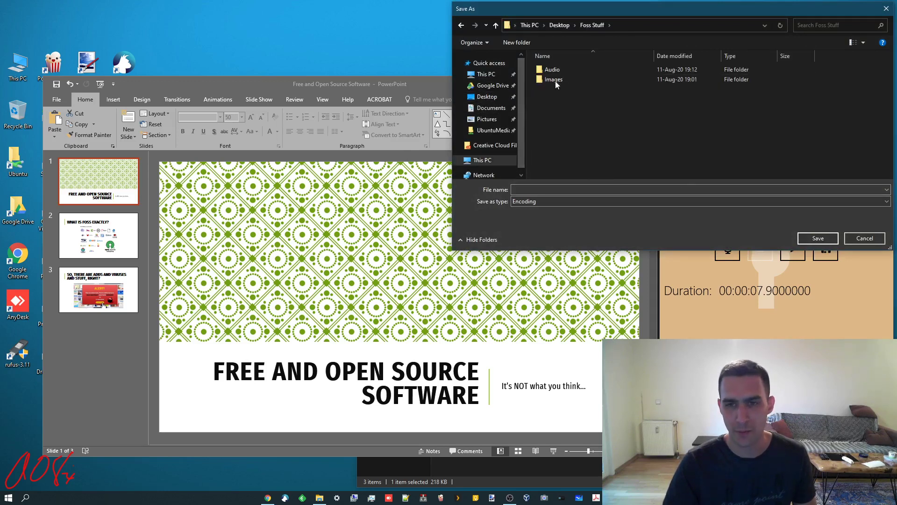
double_click(552, 69)
left_click(552, 69)
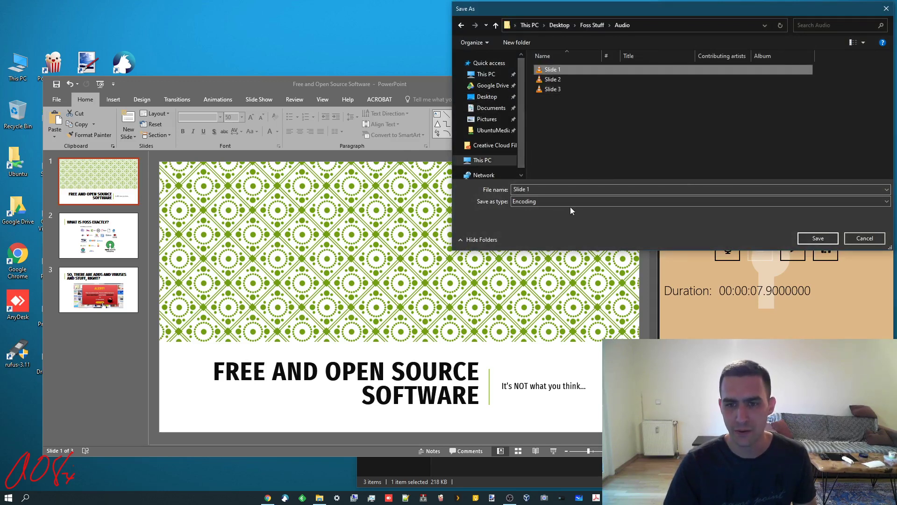
left_click(543, 184)
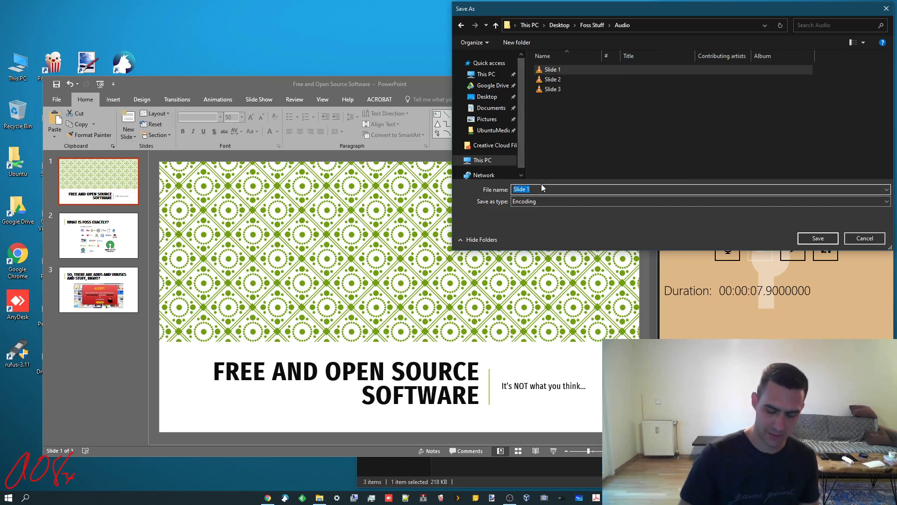
key("Right")
key("BackSpace")
type("X")
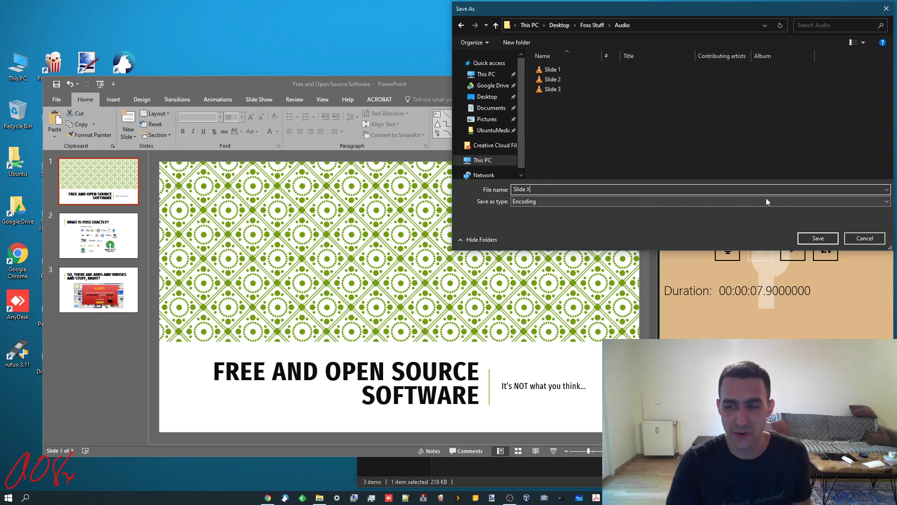
left_click(819, 238)
Open the Audio folder of Foss Stuff, play the Slide X recording to check it, and return to the voice recorder.
left_click(628, 467)
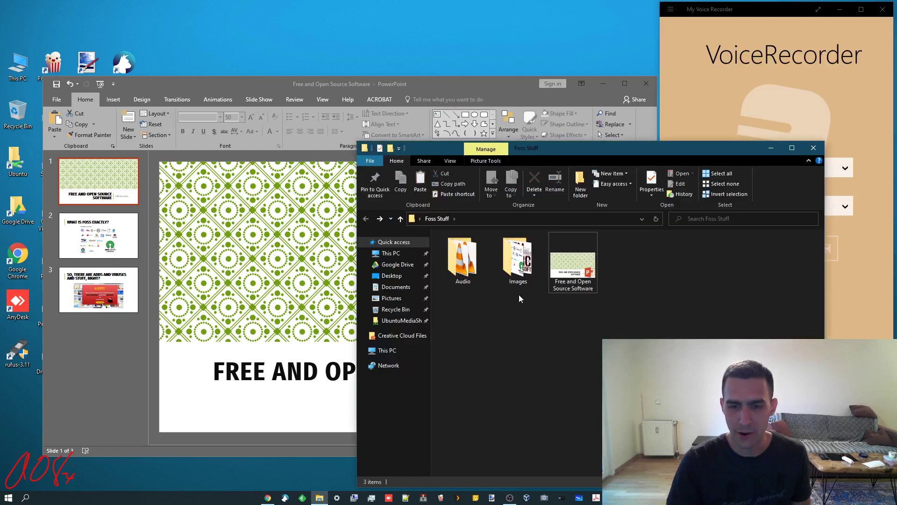
left_click(459, 274)
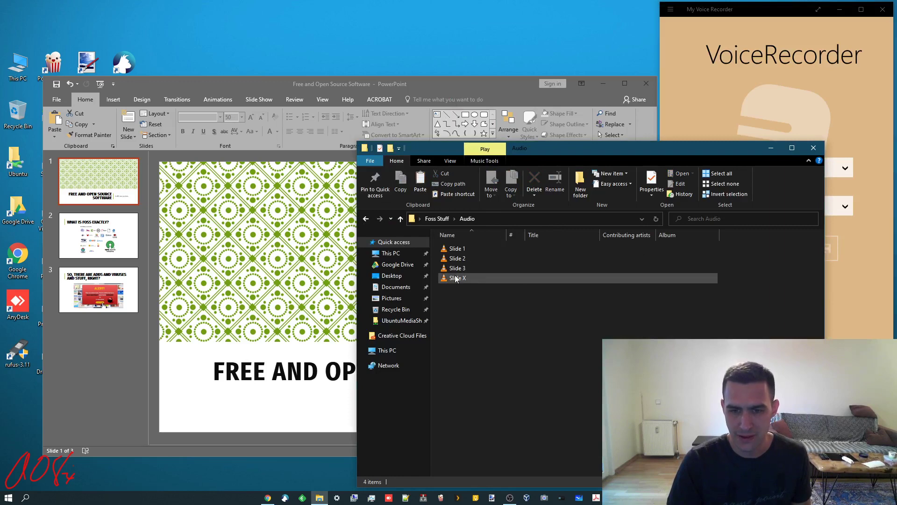
left_click(454, 280)
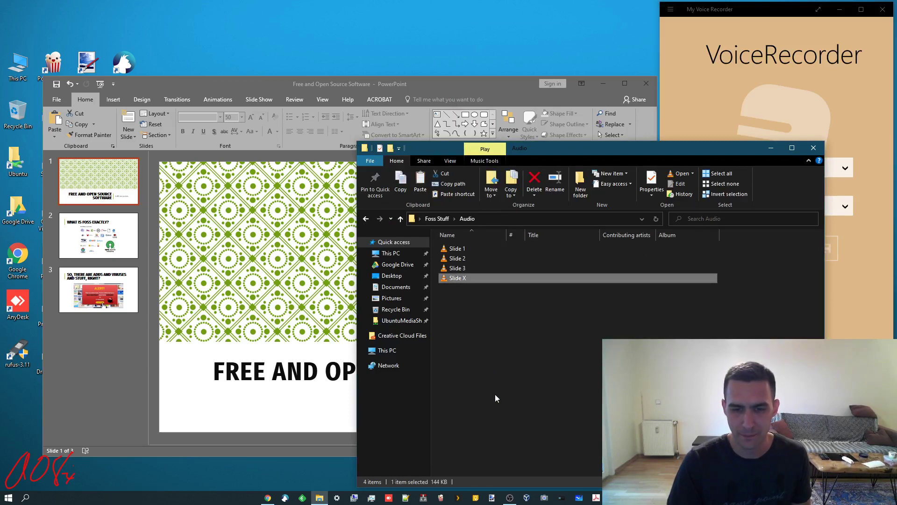
key("Return")
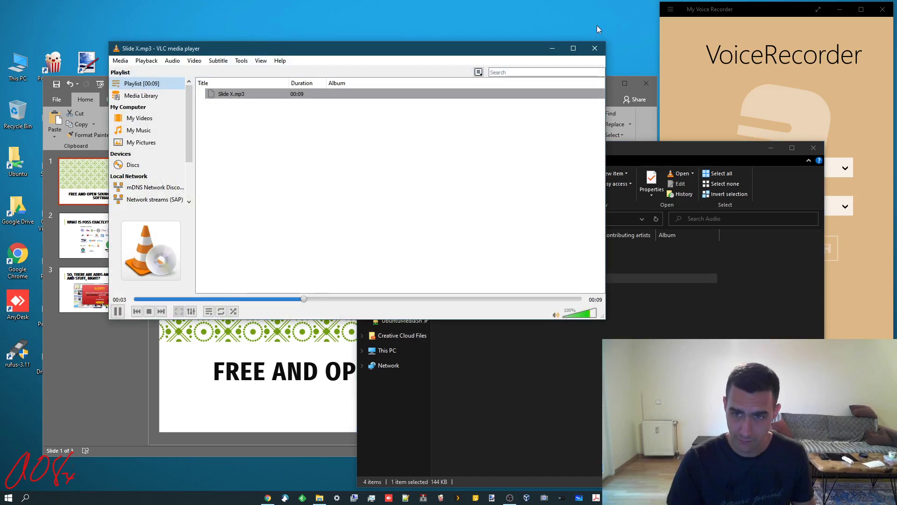
left_click(595, 48)
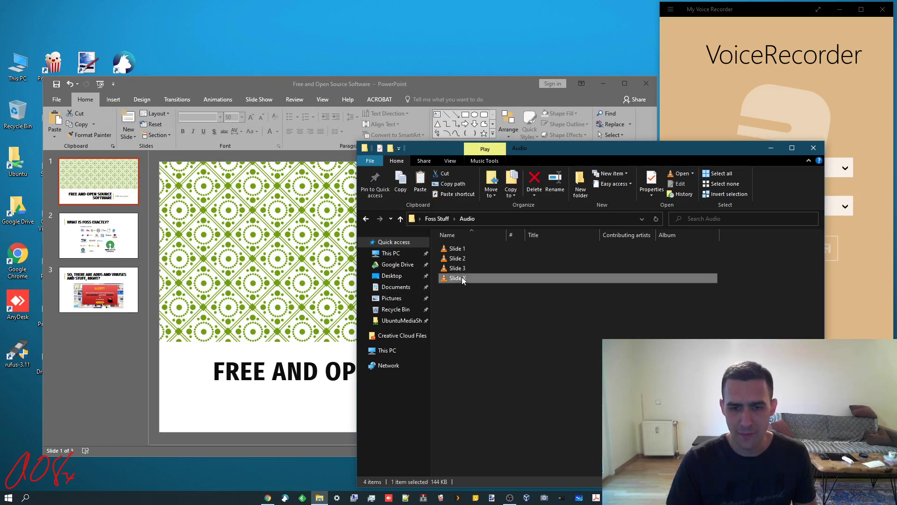
left_click(473, 301)
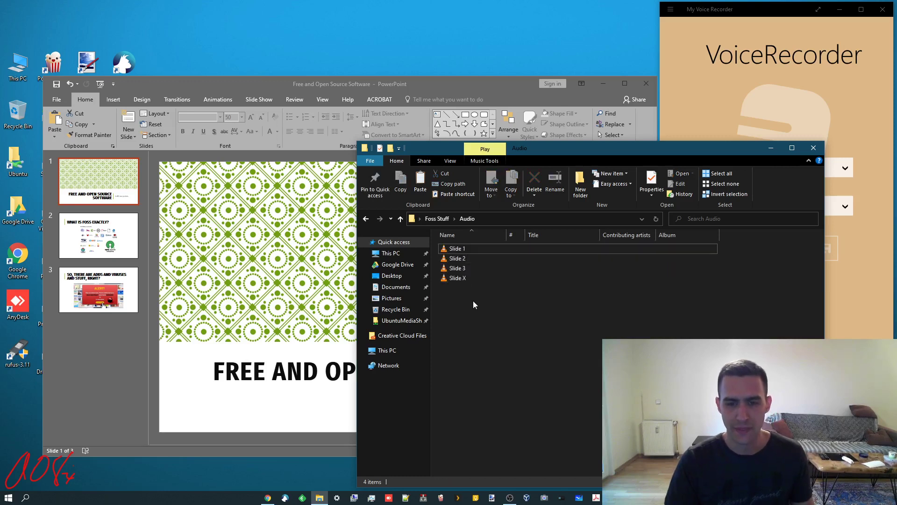
left_click(768, 10)
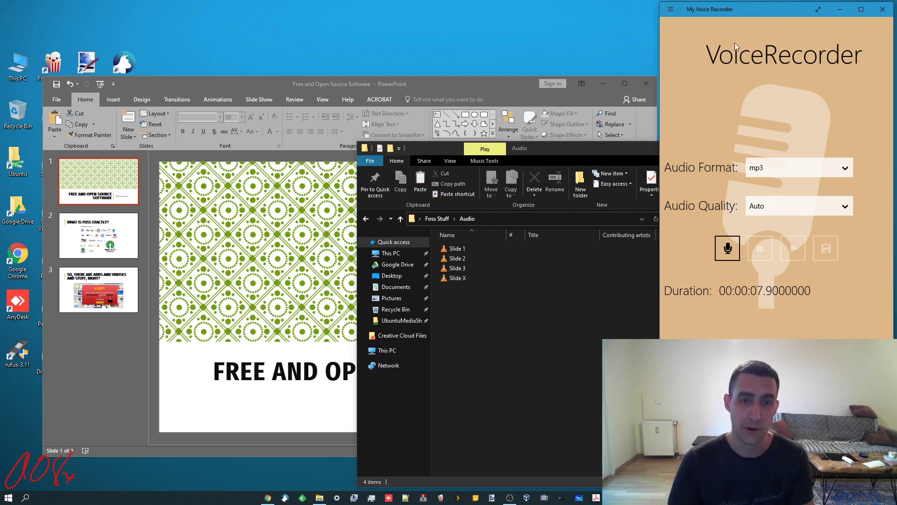
Switch to Chrome and examine the Mac pages of Simple Recorder-Voice Recorder and Audacity.
left_click(273, 498)
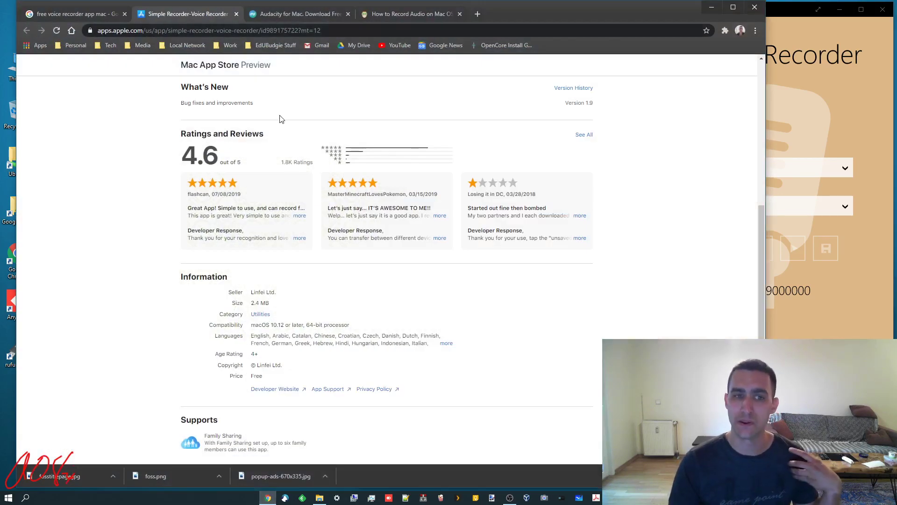
scroll(368, 245, "up", 6)
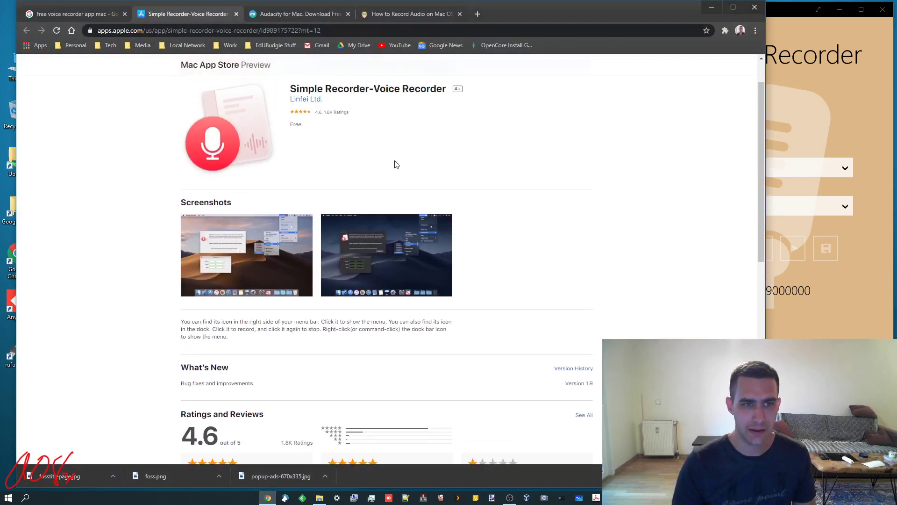
left_click(318, 16)
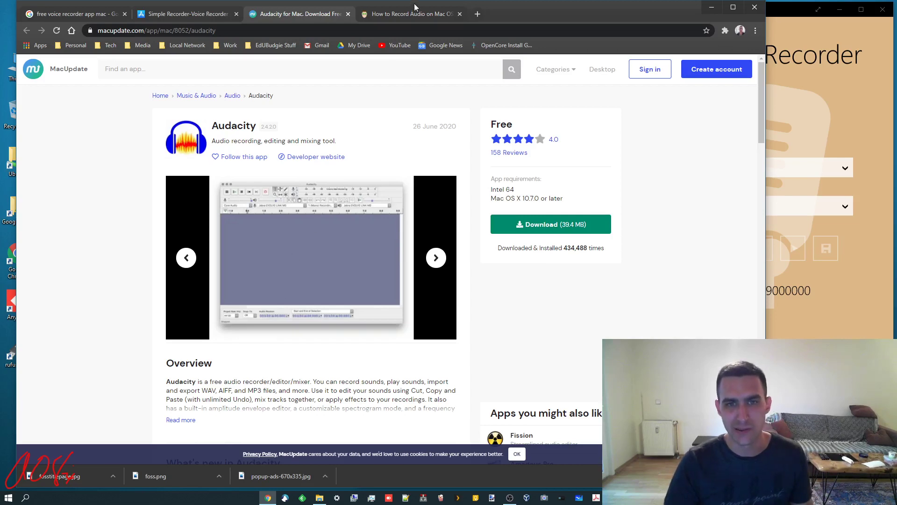
Read the article on recording audio on Mac through its third-party solutions, and close the browser and the voice recorder.
left_click(416, 18)
scroll(452, 253, "down", 5)
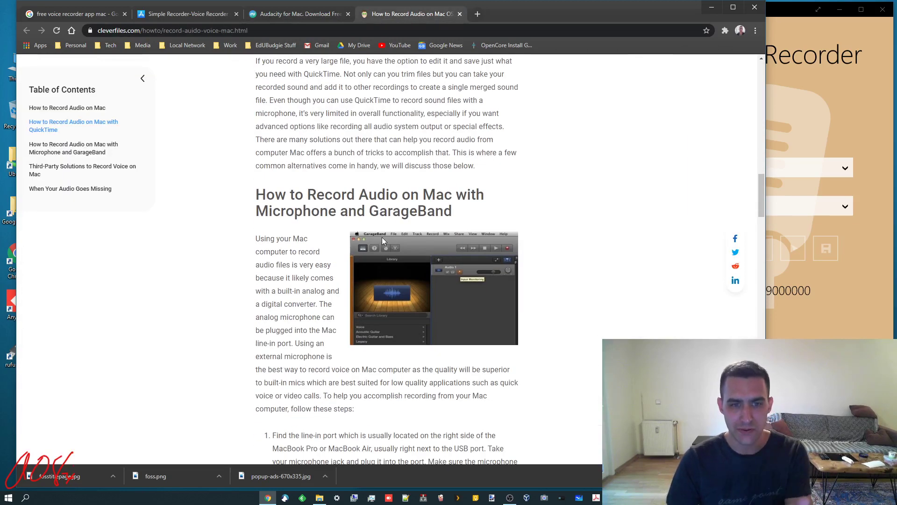
scroll(382, 241, "down", 14)
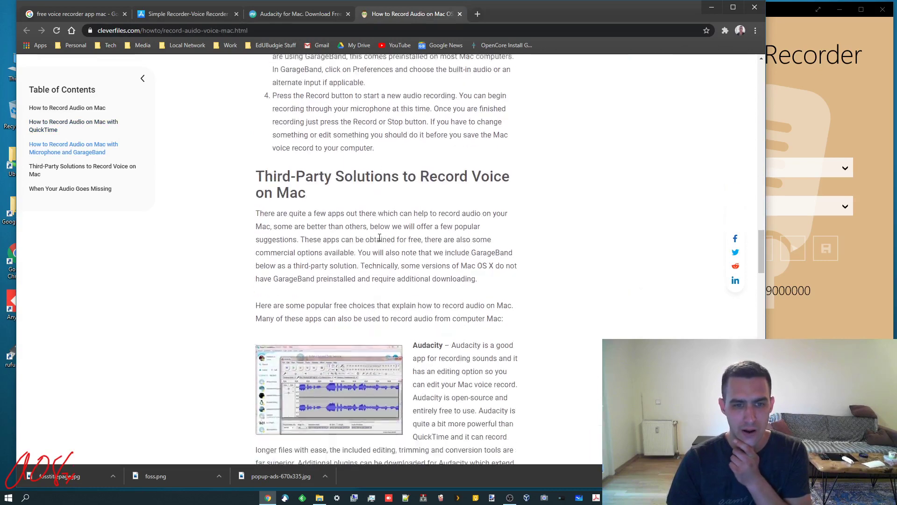
scroll(379, 238, "down", 1)
scroll(378, 241, "down", 3)
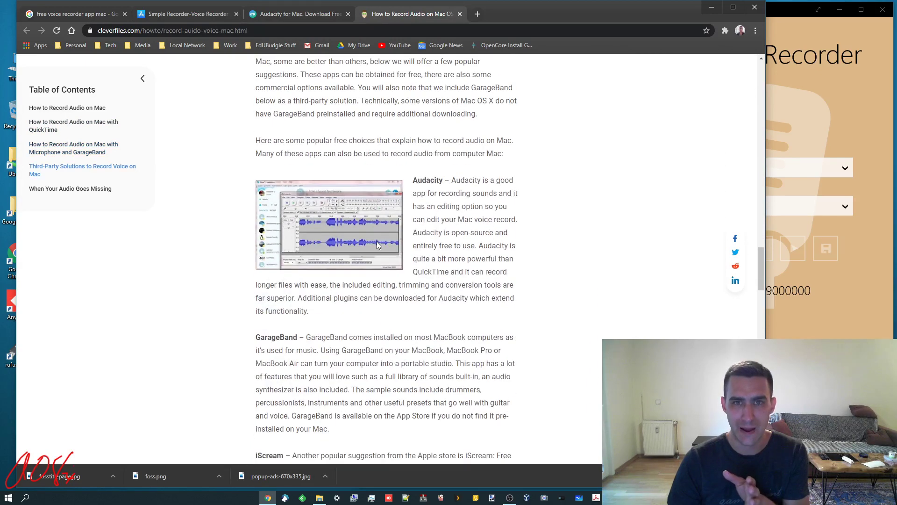
scroll(392, 245, "down", 6)
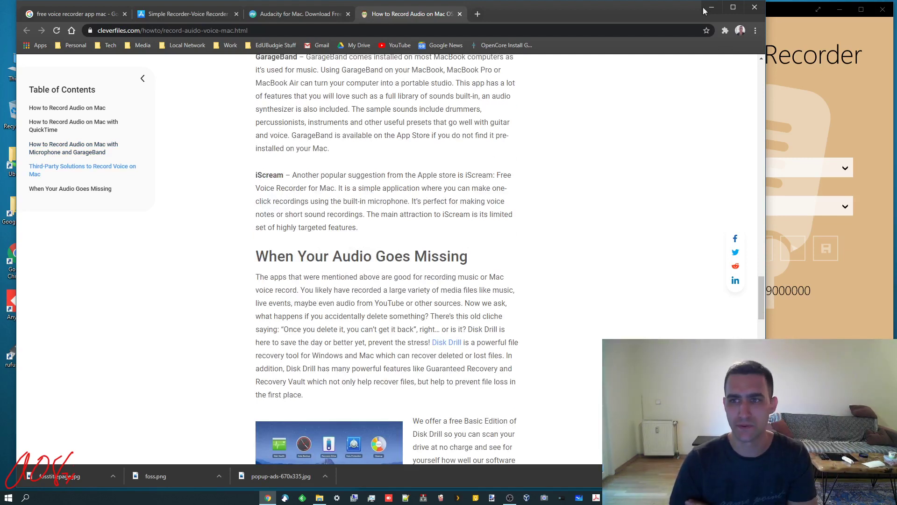
left_click(754, 7)
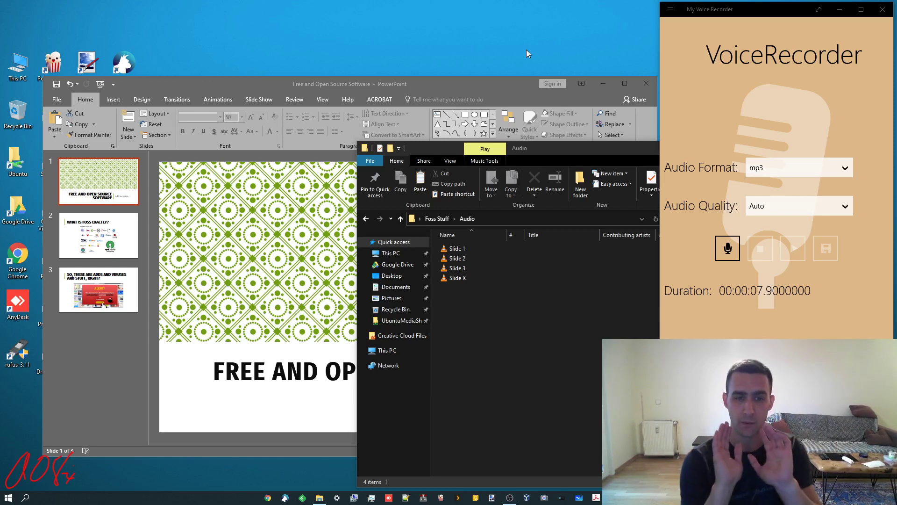
left_click(882, 9)
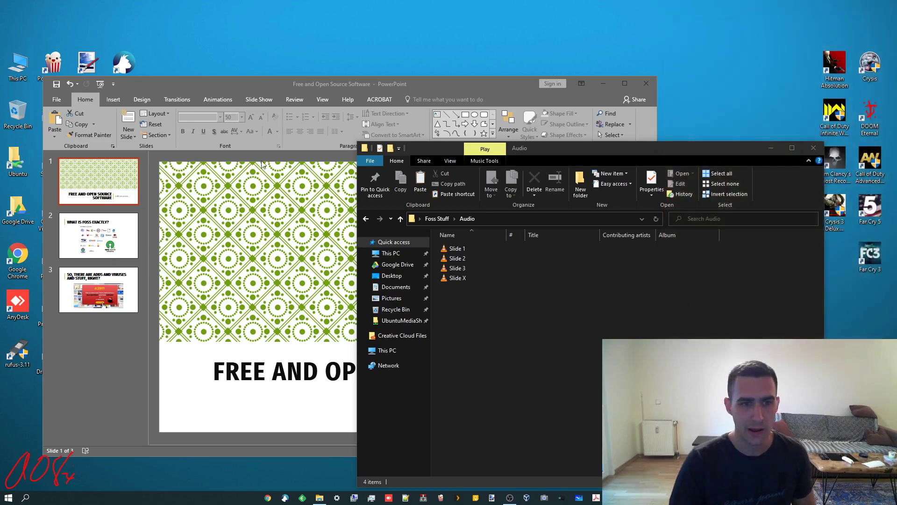
Switch to PowerPoint, insert the Slide 1 recording on the title slide, and place its icon in the slide's lower-left corner.
left_click(265, 88)
left_click(114, 236)
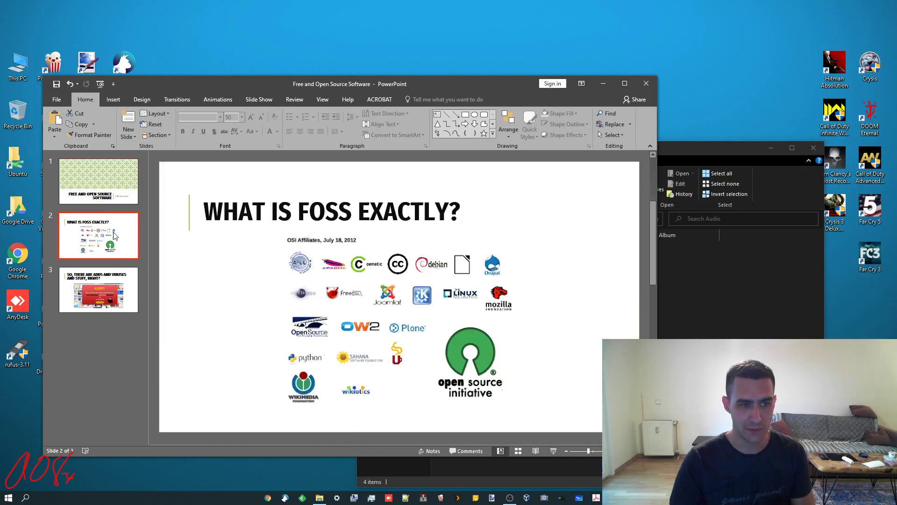
left_click(127, 291)
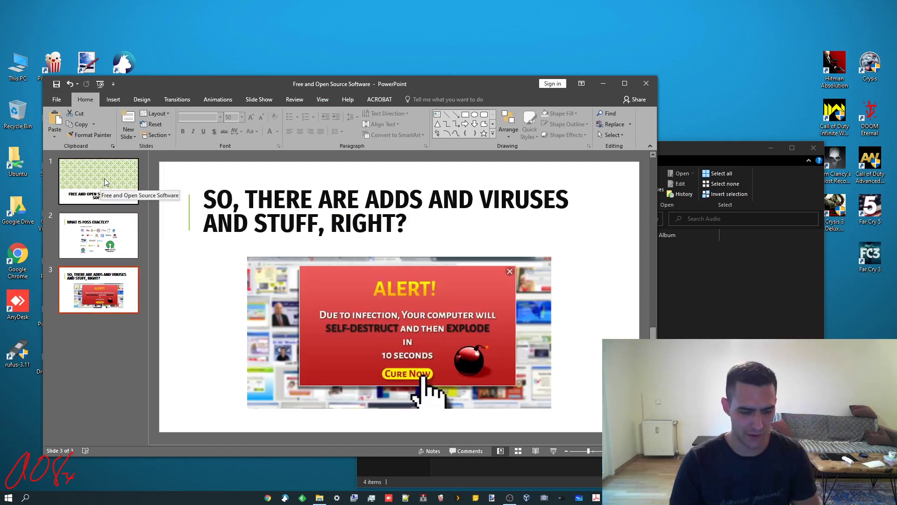
left_click(106, 182)
left_click(692, 282)
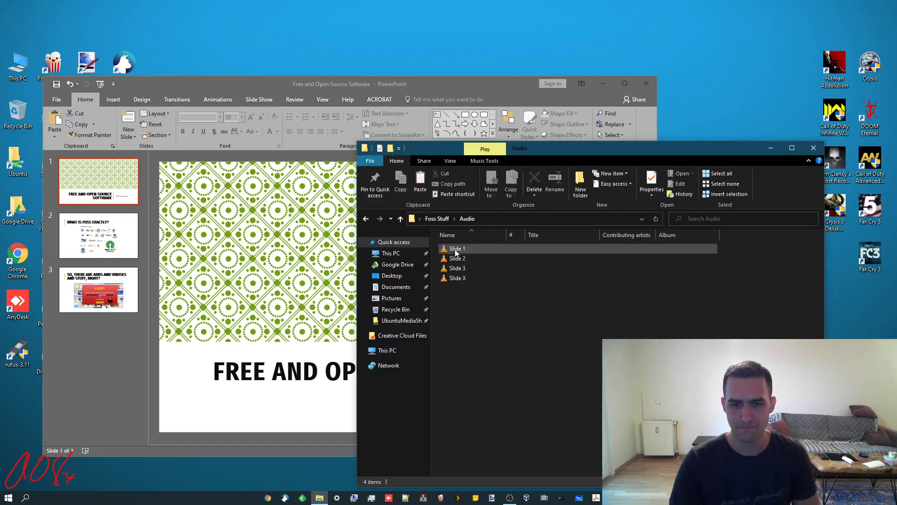
left_click_drag(456, 249, 176, 359)
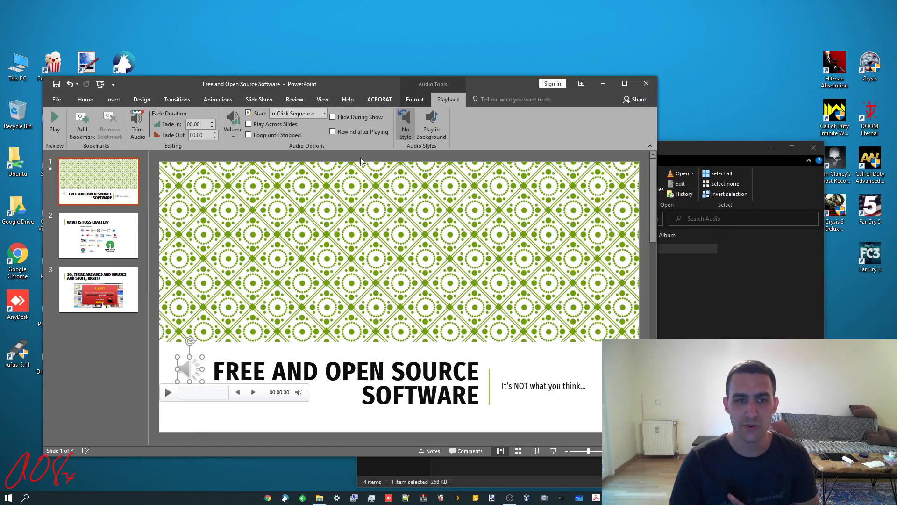
left_click_drag(191, 364, 187, 411)
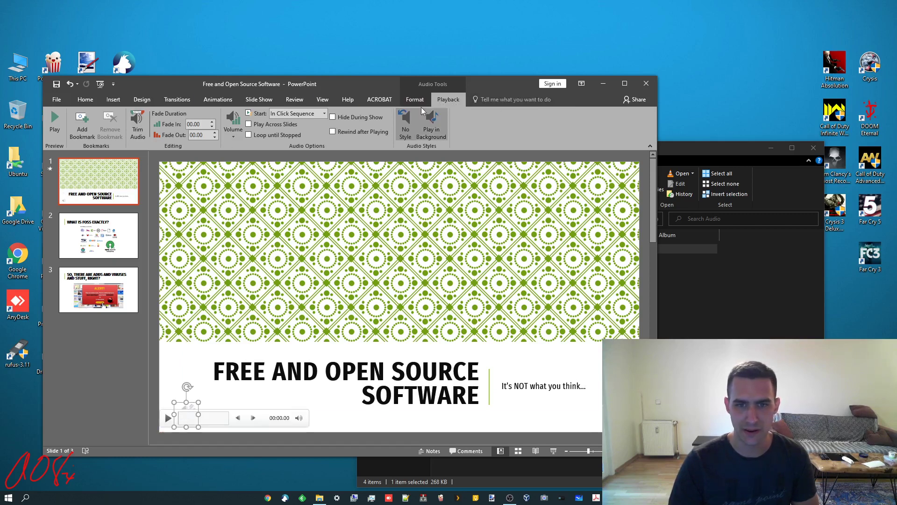
Set the title slide's audio to start Automatically.
left_click(140, 103)
left_click(181, 100)
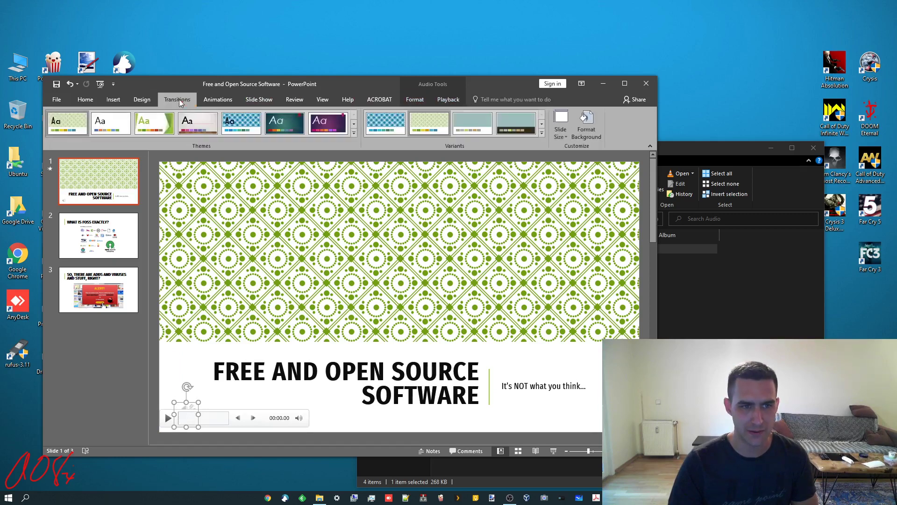
left_click(219, 100)
left_click(326, 100)
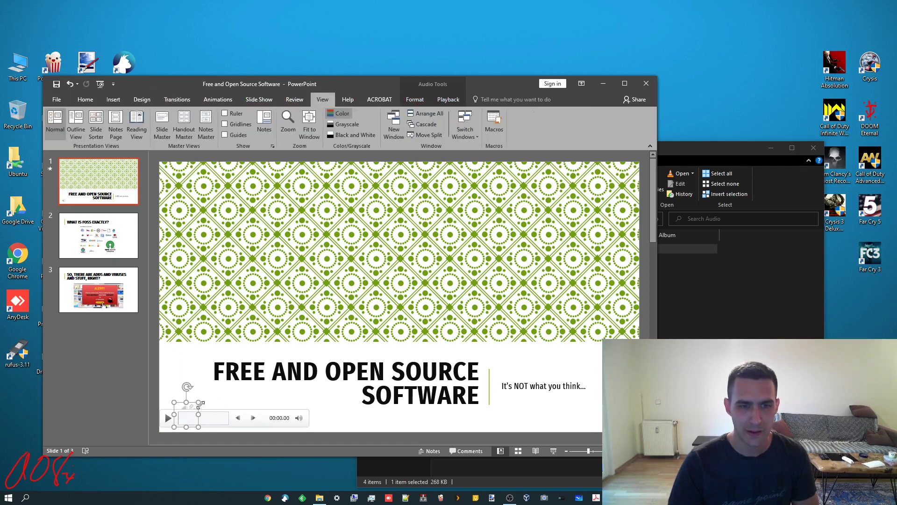
left_click(446, 99)
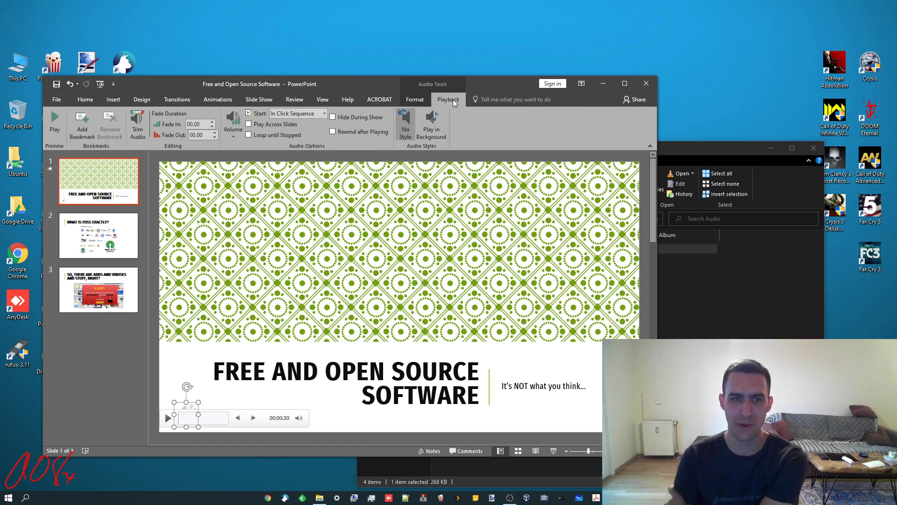
left_click(324, 114)
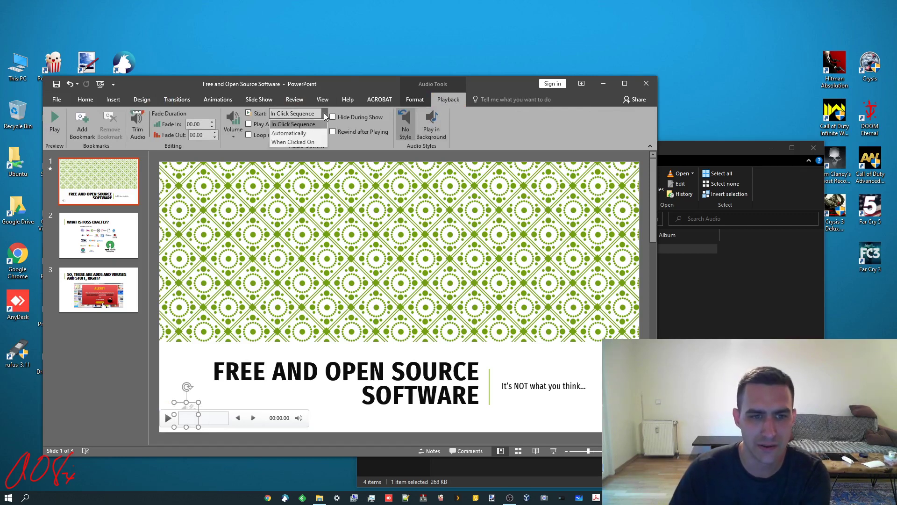
left_click(306, 133)
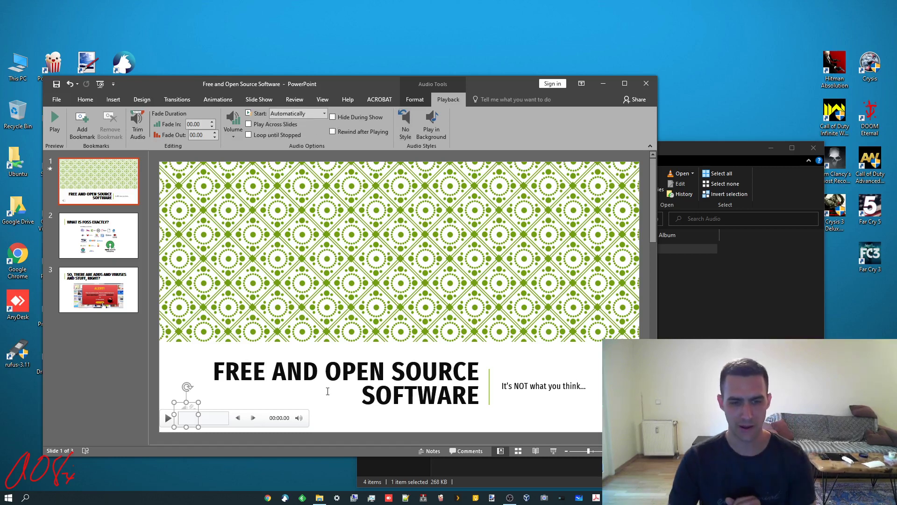
left_click(325, 367)
Insert the Slide 2 recording in the lower-left corner of the "What is FOSS exactly?" slide and set it to start Automatically.
left_click(98, 235)
left_click(687, 348)
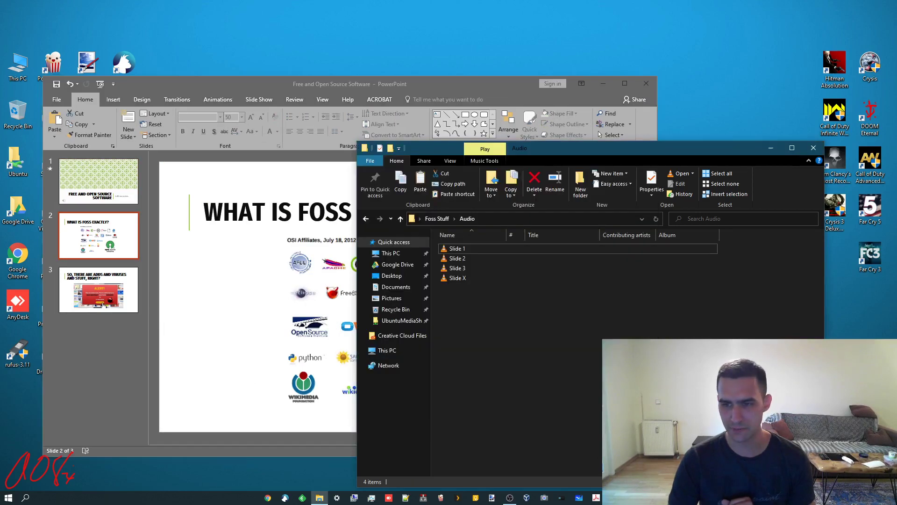
left_click_drag(450, 257, 174, 411)
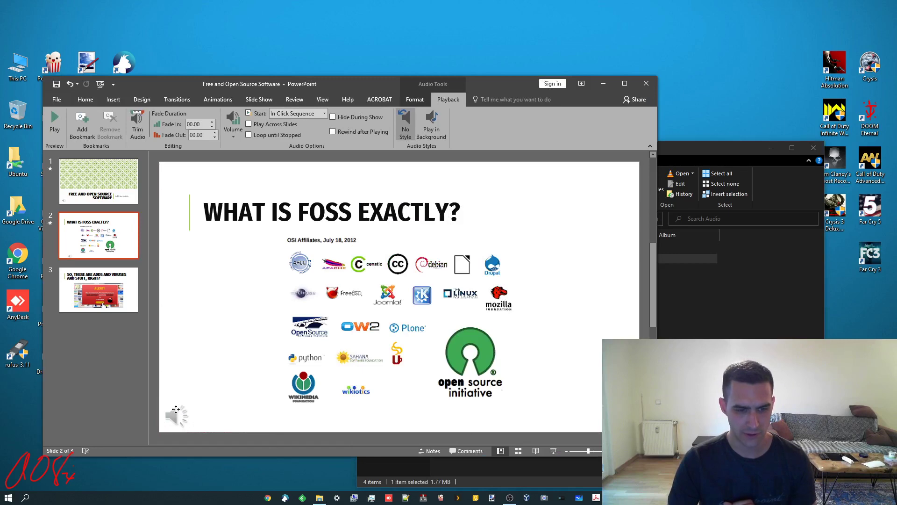
left_click(324, 116)
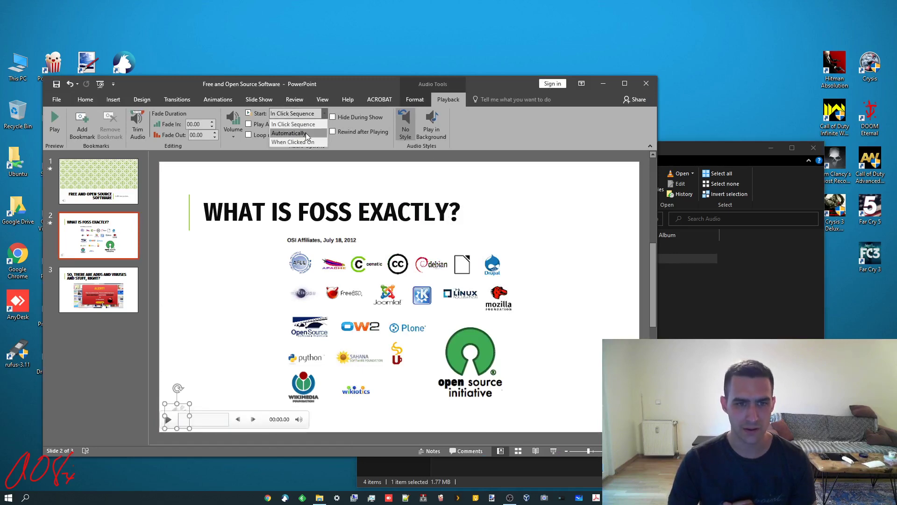
left_click(306, 133)
Insert the Slide 3 recording in the lower-left corner of the third slide and set it to start Automatically.
left_click(135, 281)
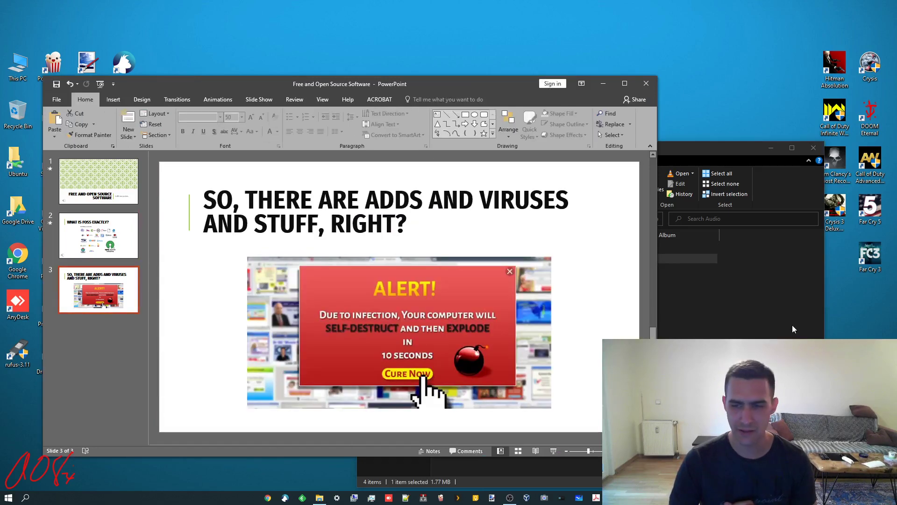
left_click(790, 324)
left_click(451, 270)
left_click_drag(451, 270, 183, 414)
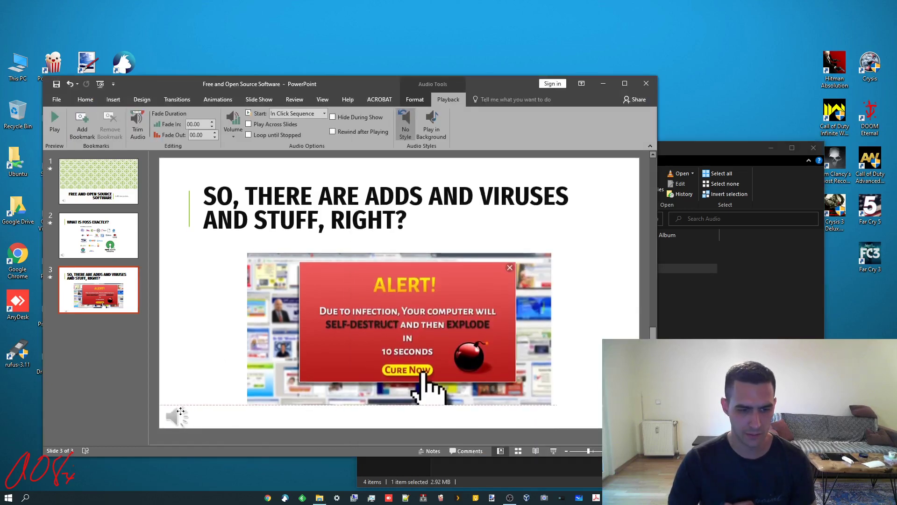
left_click(324, 114)
left_click(314, 132)
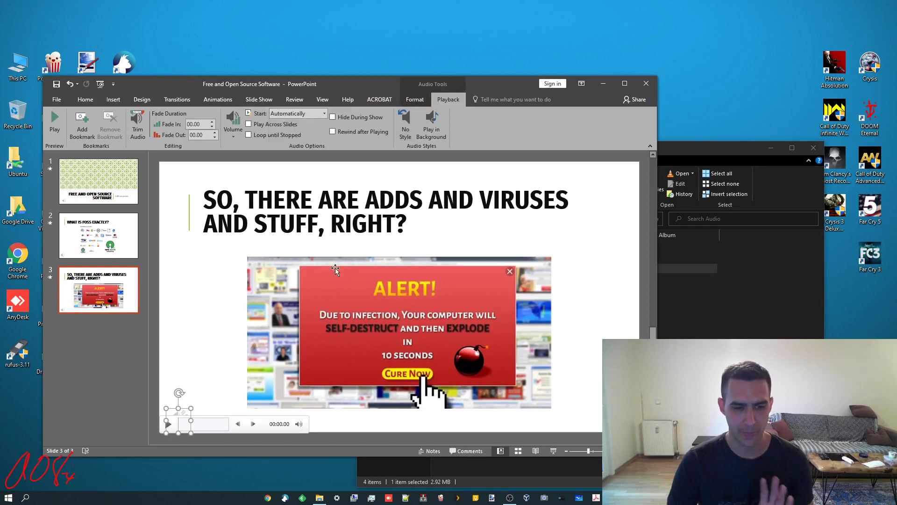
key("Escape")
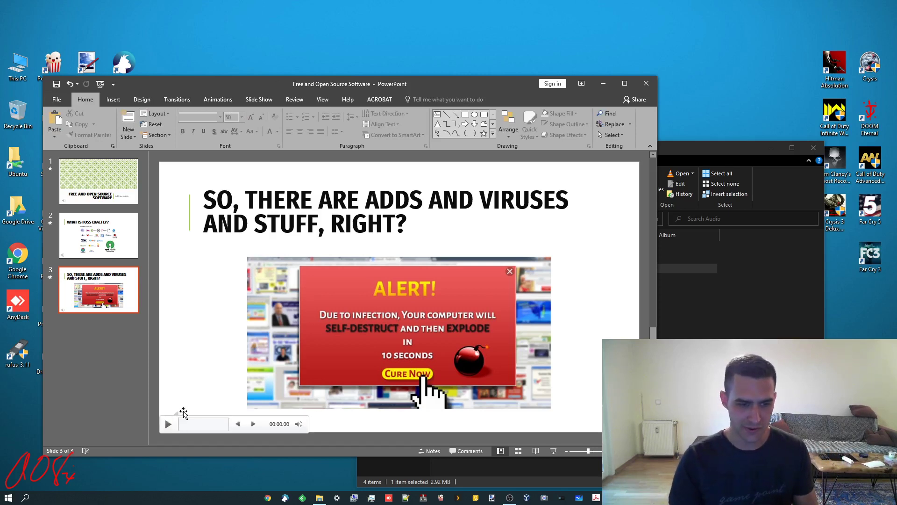
left_click(183, 415)
right_click(185, 414)
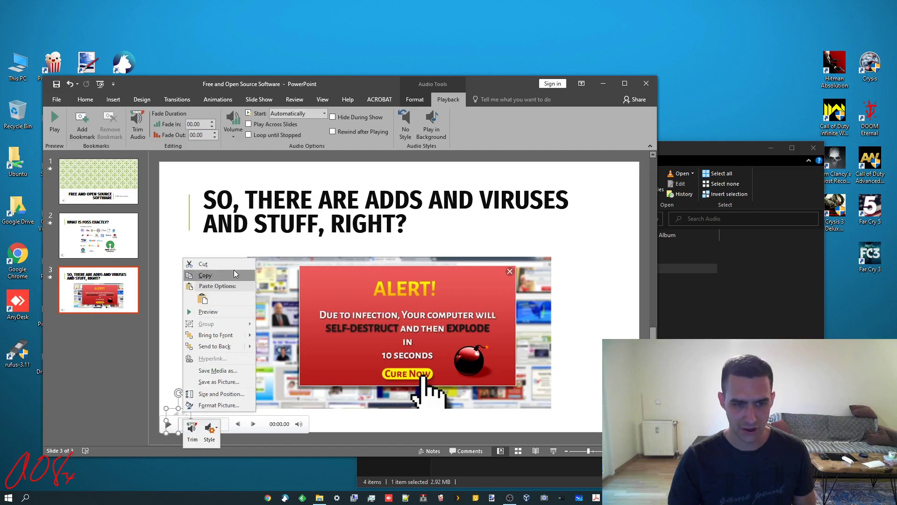
left_click(694, 327)
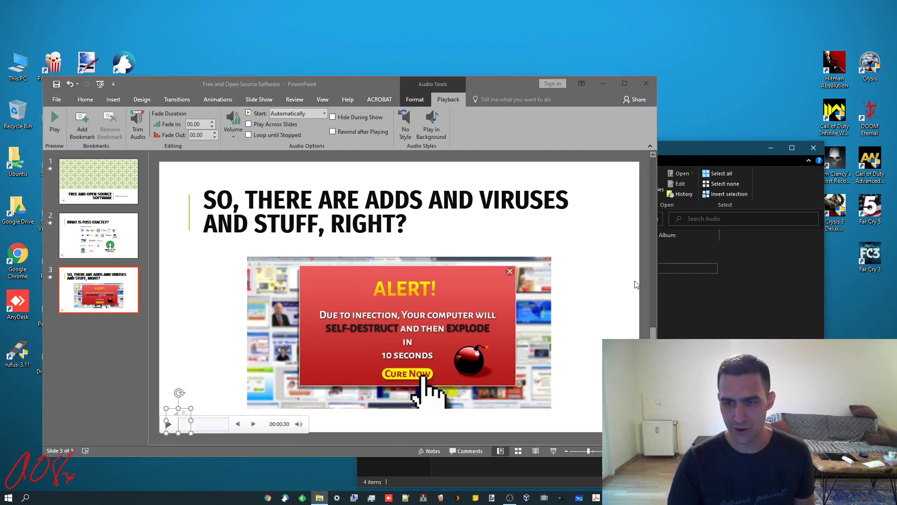
left_click(730, 148)
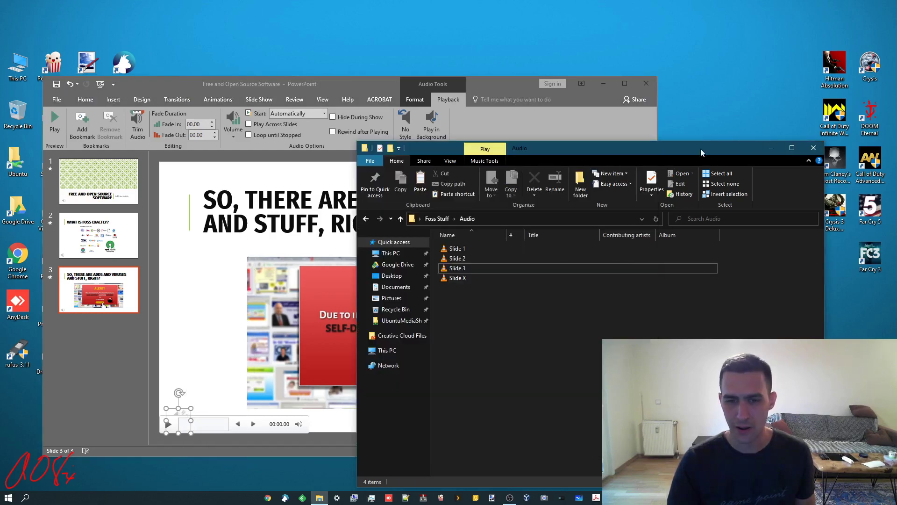
left_click(469, 270)
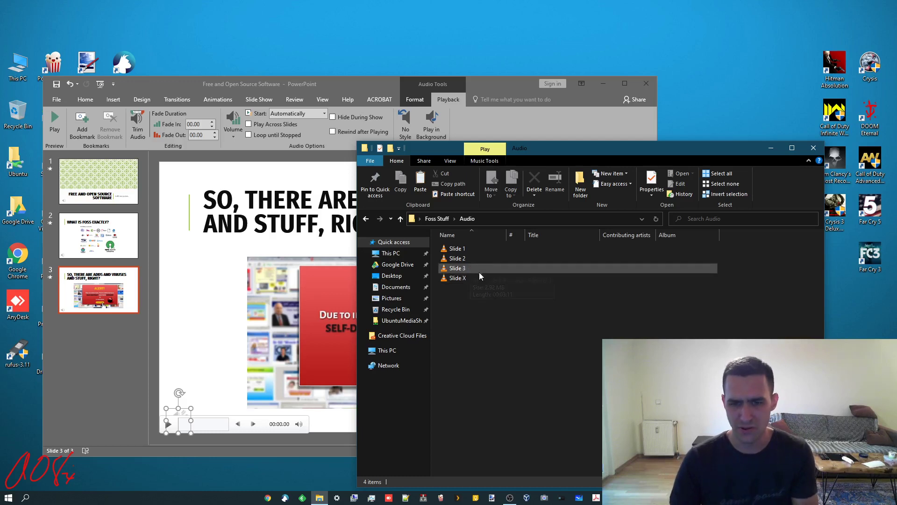
left_click(550, 355)
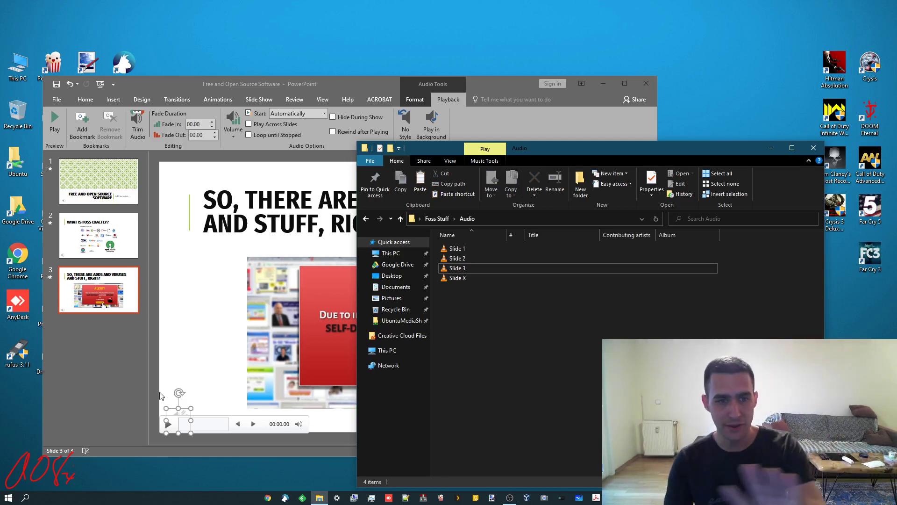
left_click(101, 358)
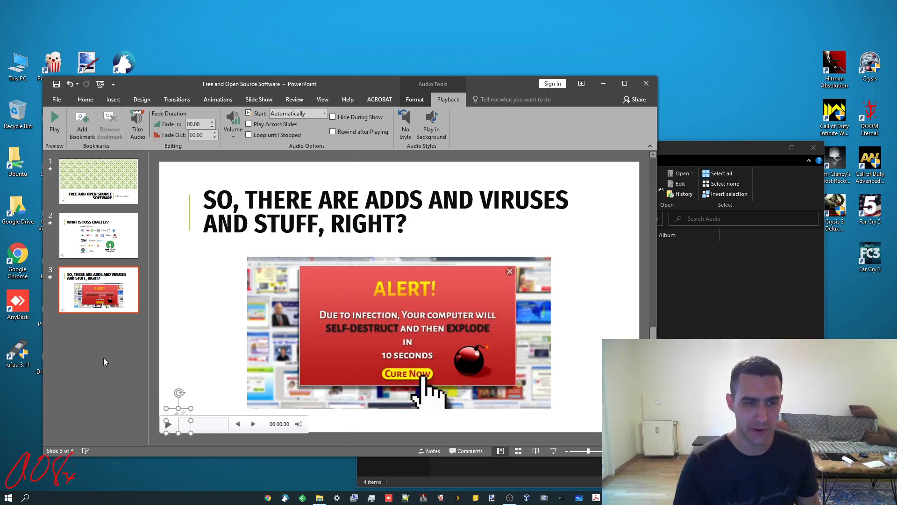
Open the video export options for the presentation and set the time spent on each slide to 3 seconds.
left_click(58, 99)
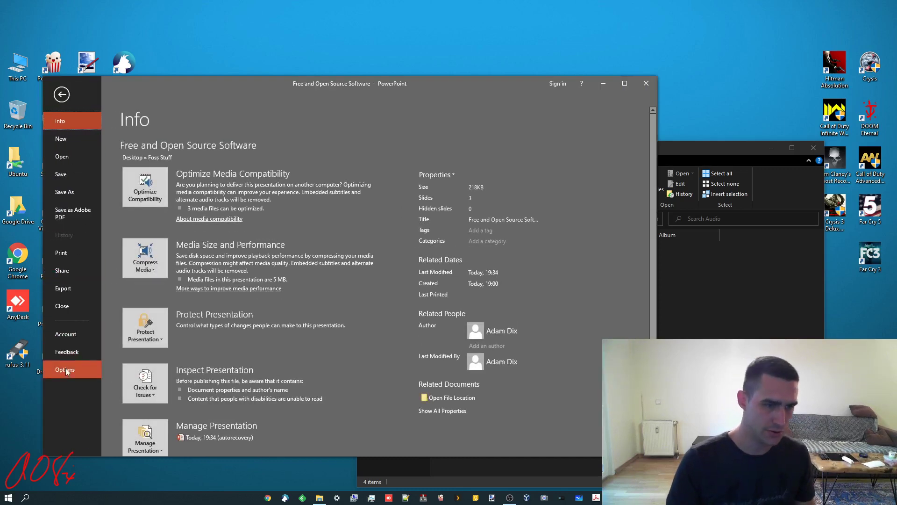
left_click(62, 288)
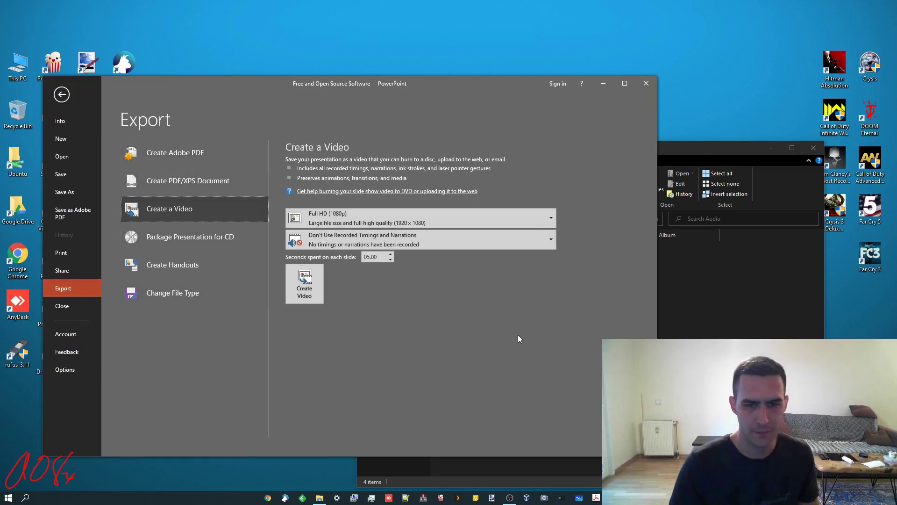
double_click(383, 256)
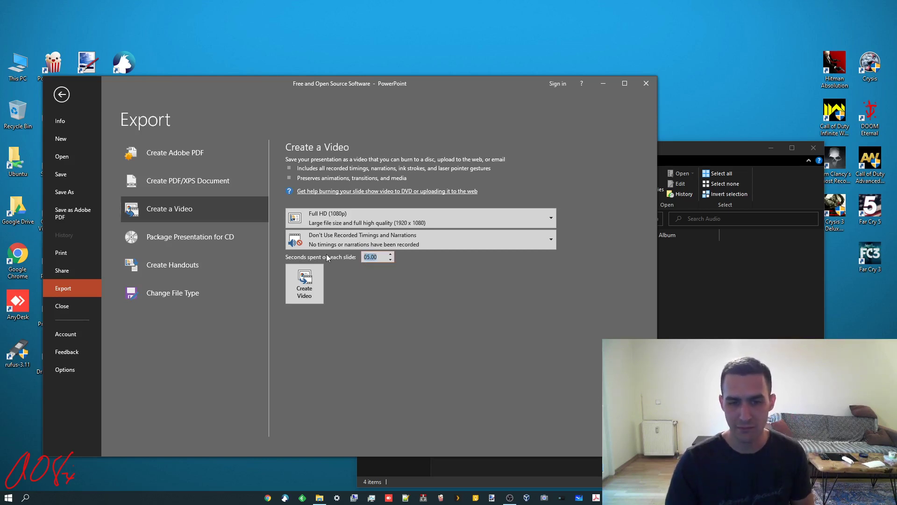
type("3")
left_click(399, 328)
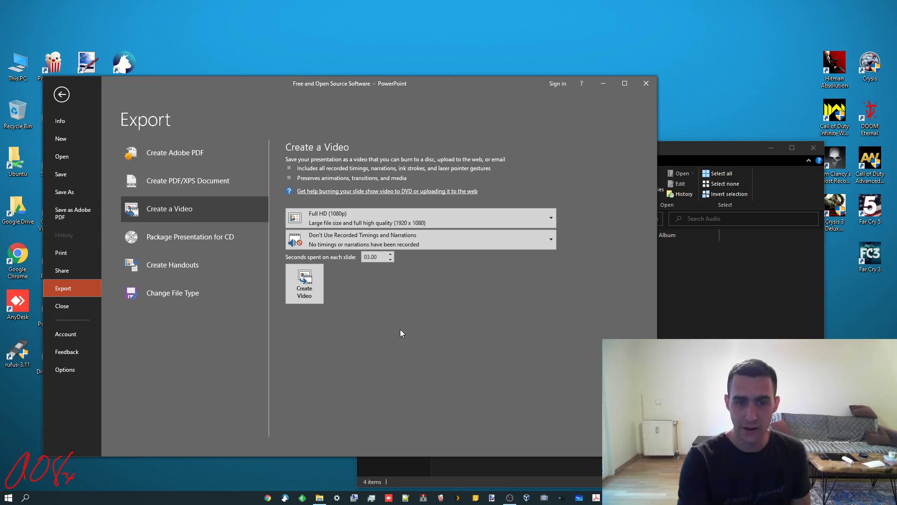
Create the video and save it as the MPEG-4 file "Free and Open Source Software Vid" in the Foss Stuff folder.
left_click(306, 286)
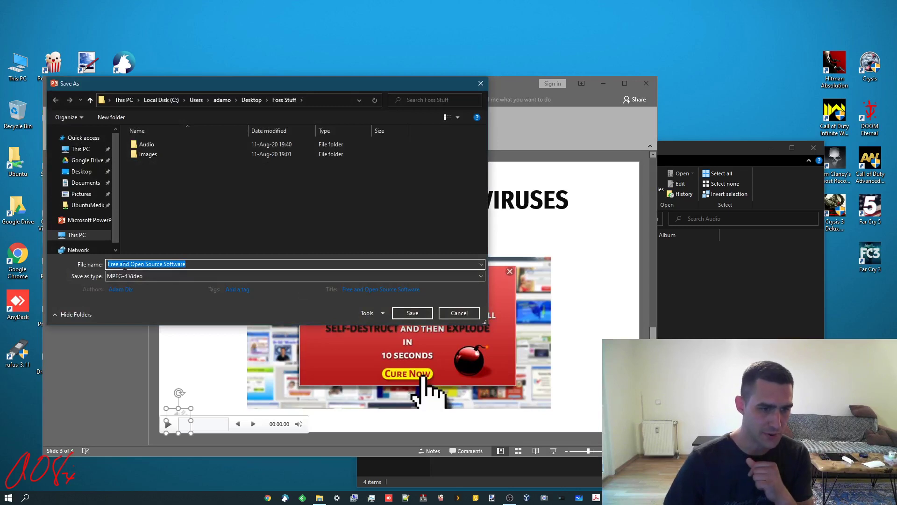
left_click(194, 263)
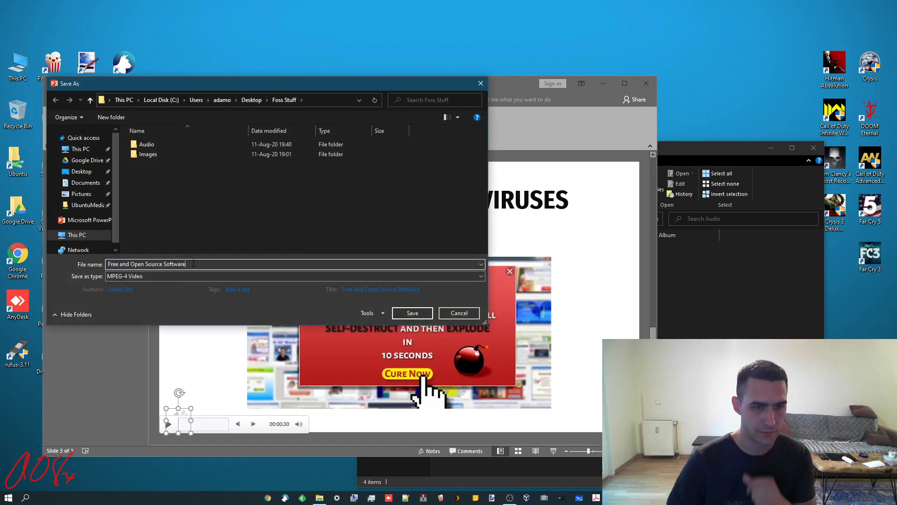
type("Vid")
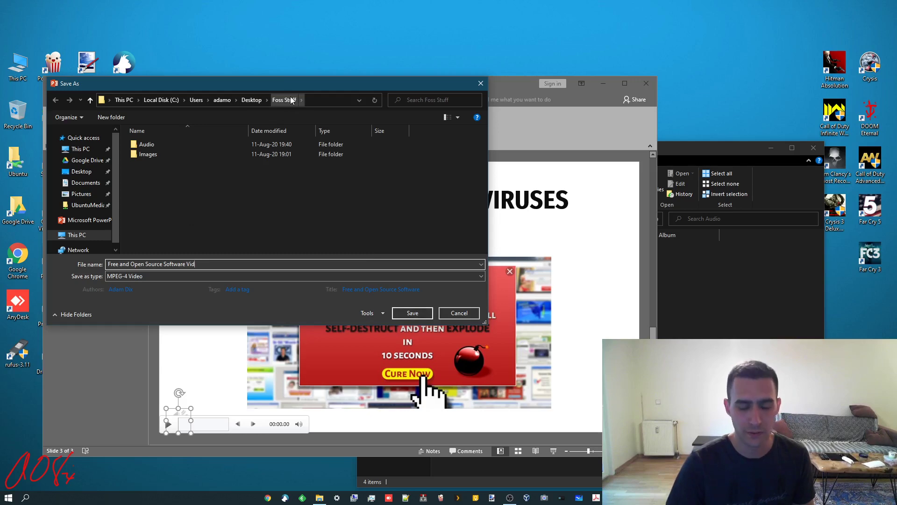
left_click(413, 313)
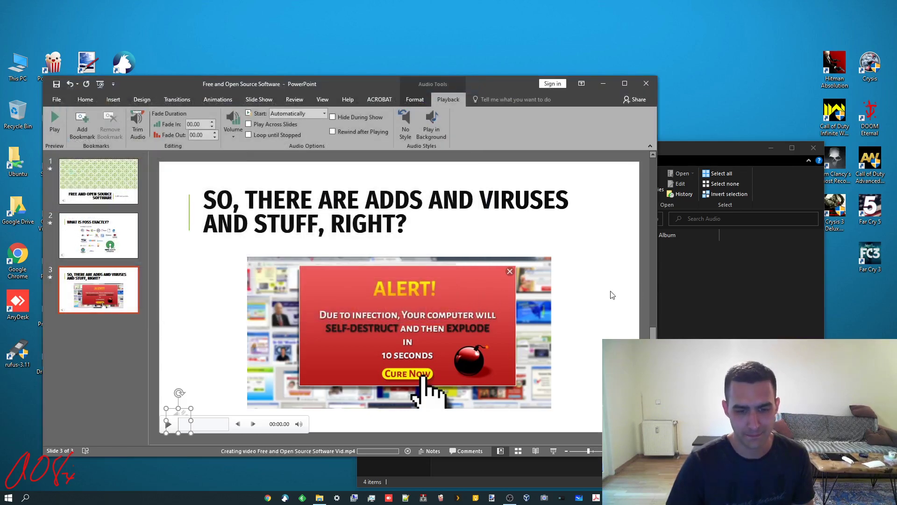